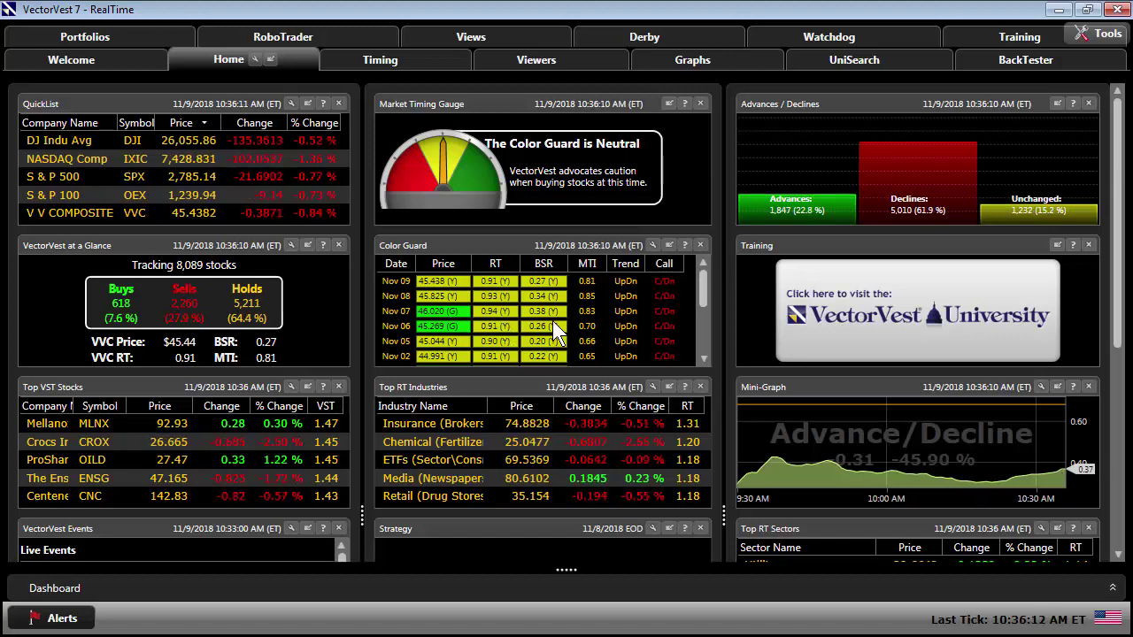
# - From Application Settings' Trading tab, start adding a new brokerage account link
pyautogui.click(1099, 34)
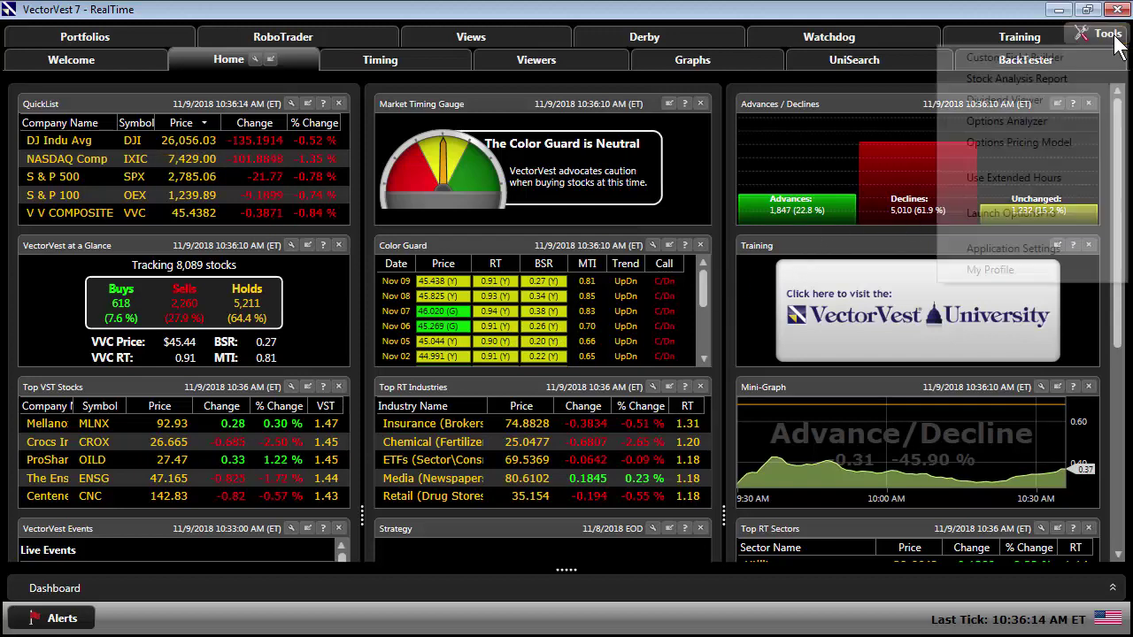
pyautogui.click(1032, 251)
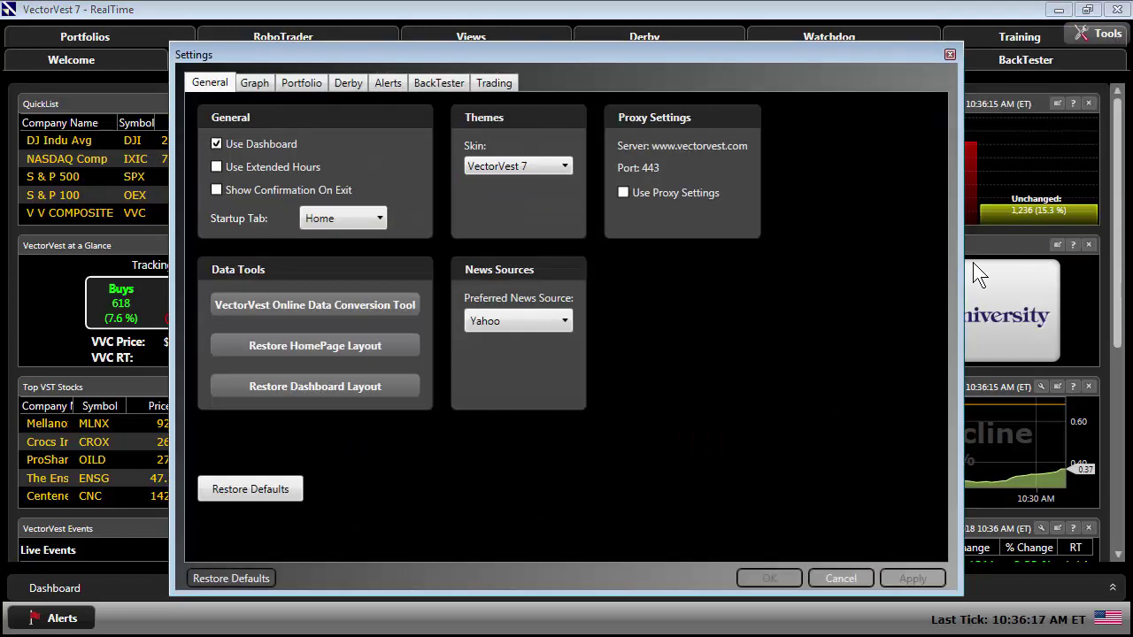
pyautogui.click(498, 86)
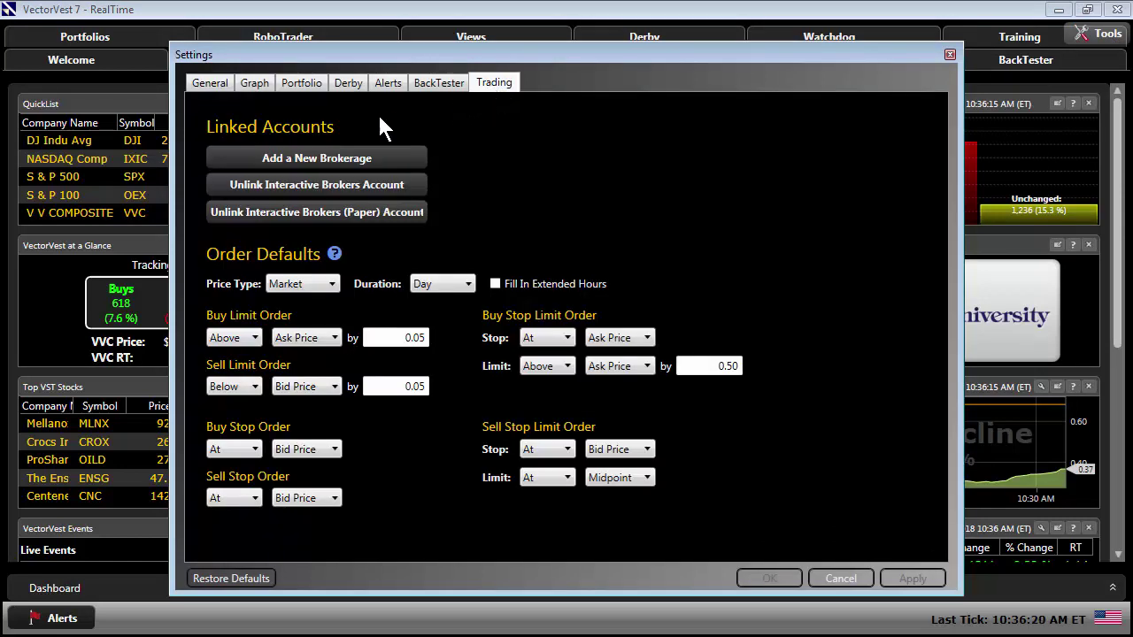
pyautogui.click(309, 158)
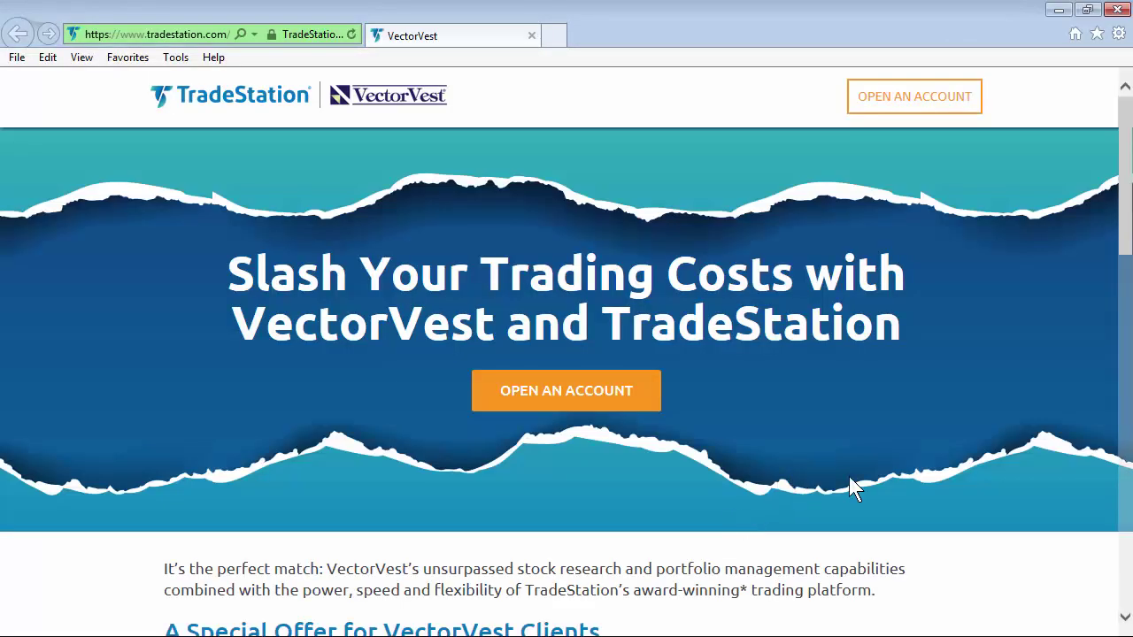
# - Scroll through the TradeStation account-opening offer page in Internet Explorer
pyautogui.scroll(-2, 947, 473)
pyautogui.scroll(-1, 947, 473)
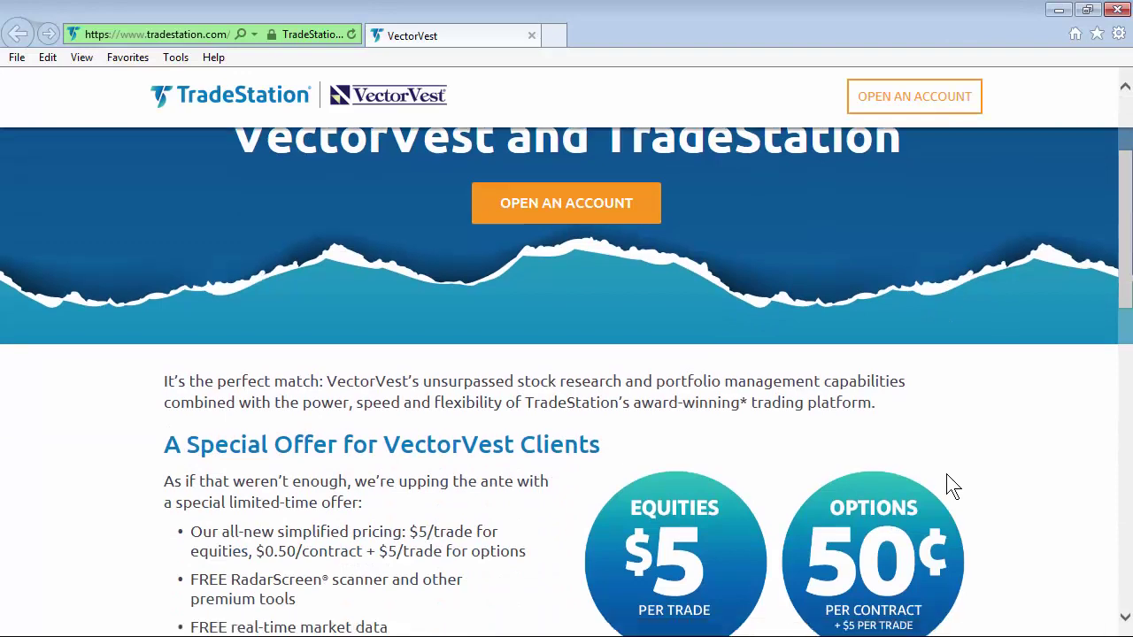
pyautogui.scroll(-1, 946, 473)
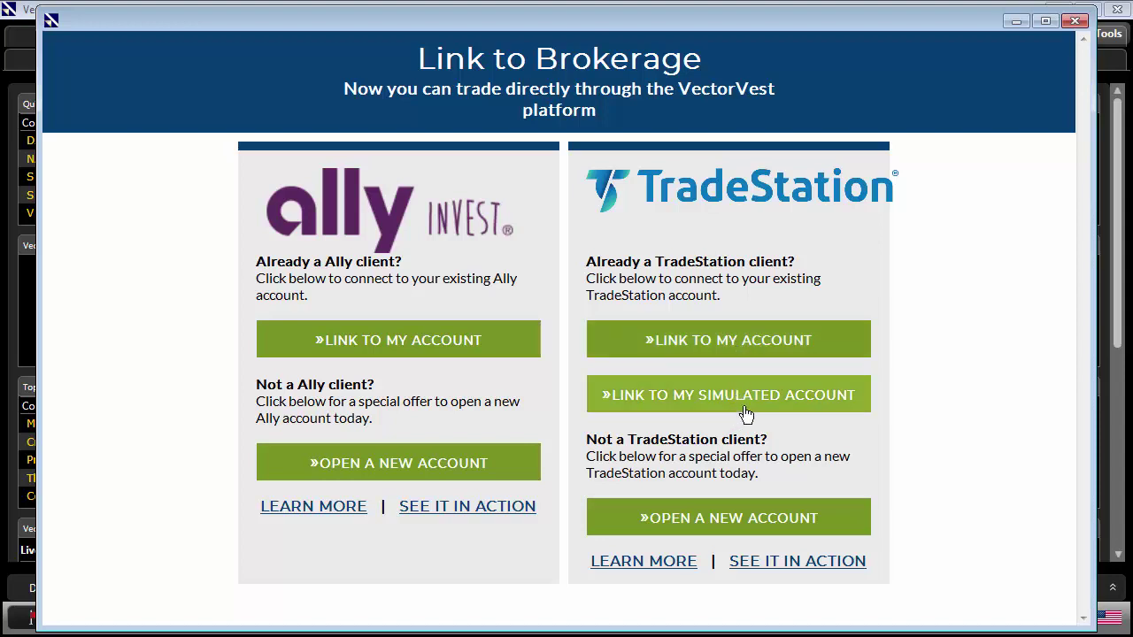
pyautogui.click(736, 345)
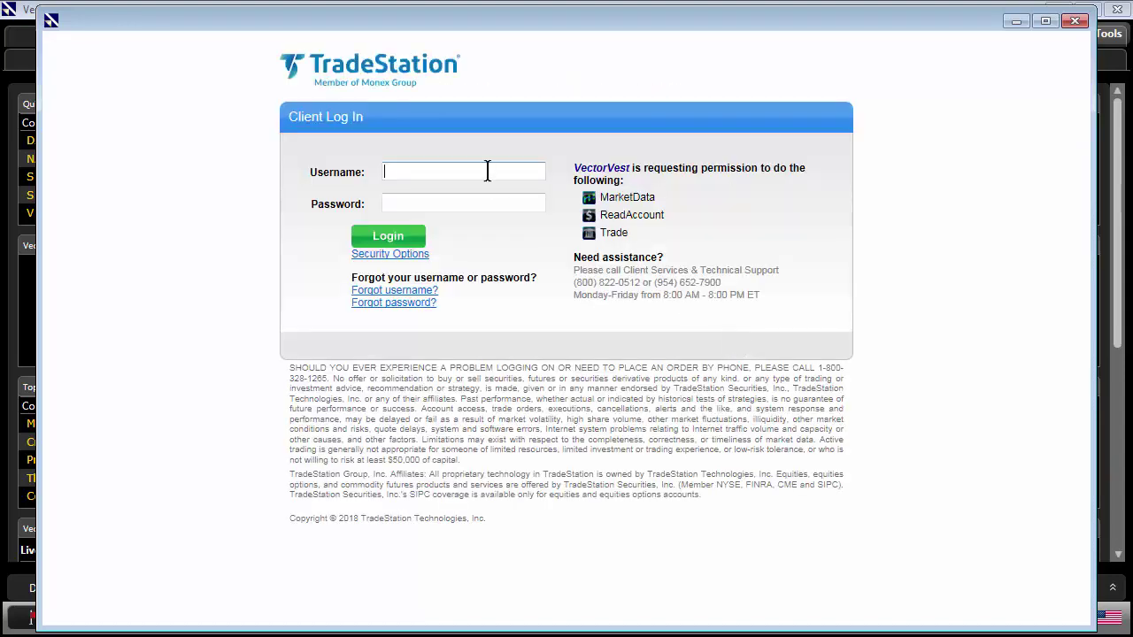
pyautogui.click(487, 171)
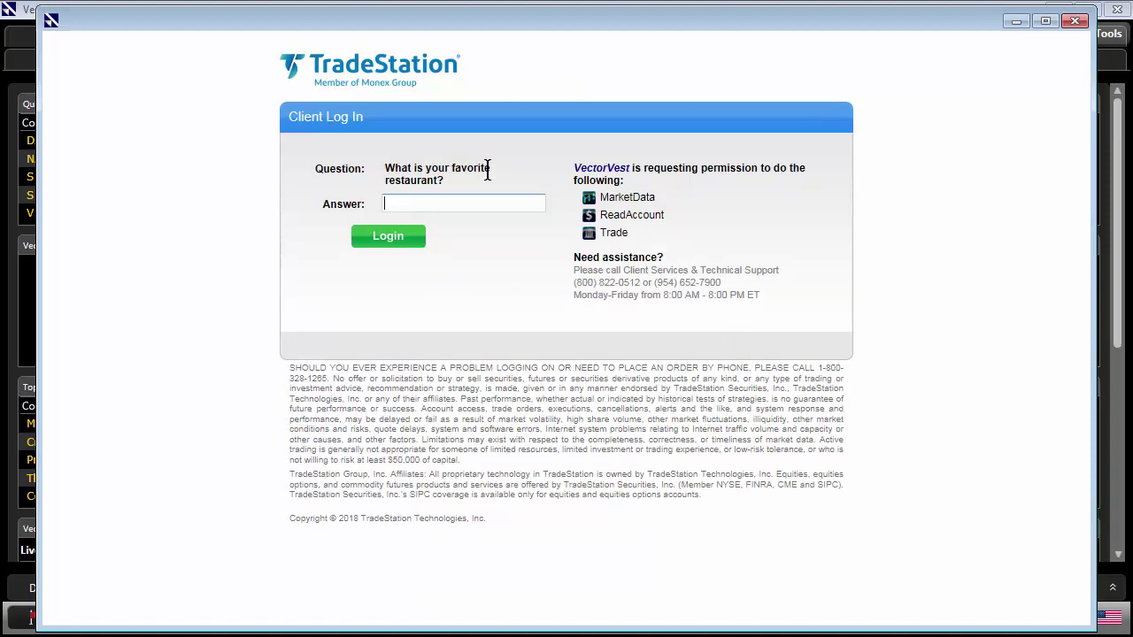
pyautogui.click(389, 245)
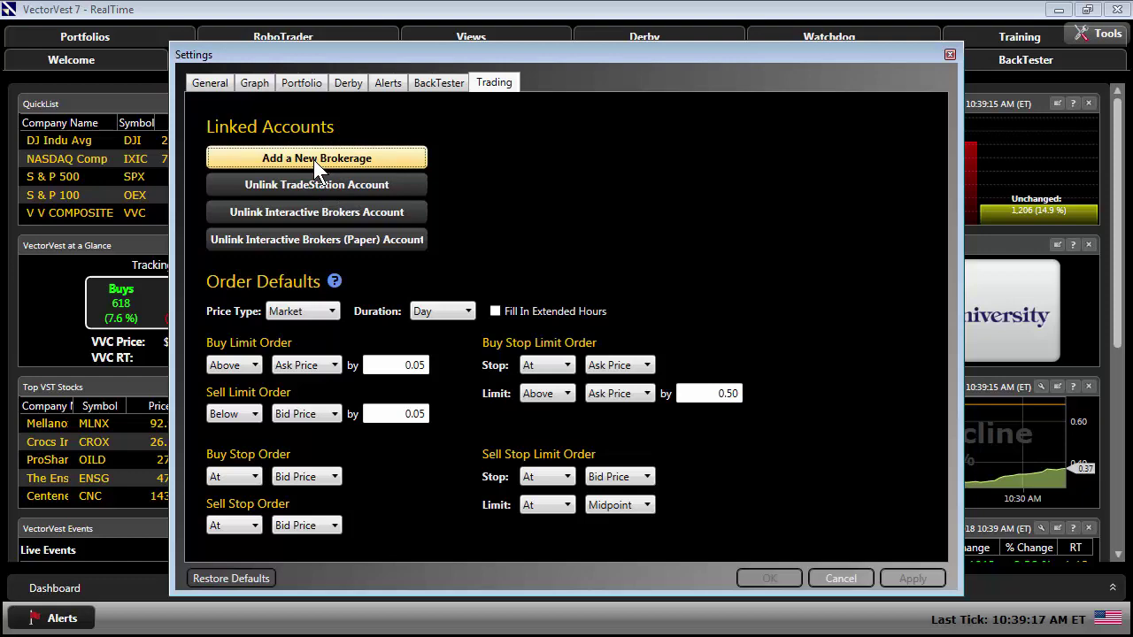
pyautogui.click(314, 160)
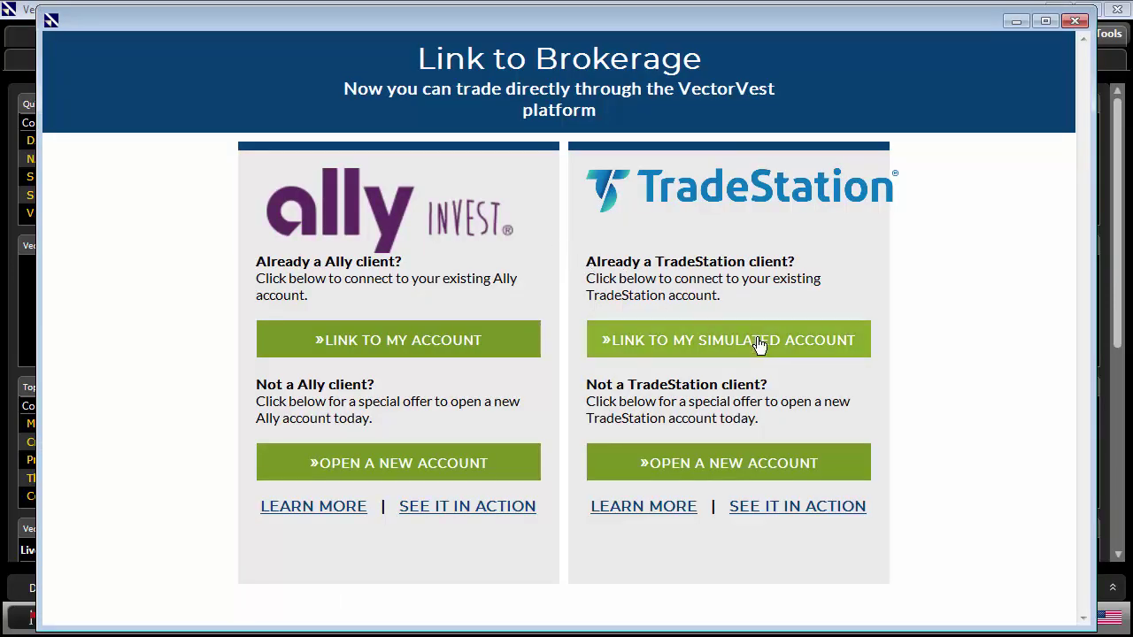
pyautogui.click(751, 343)
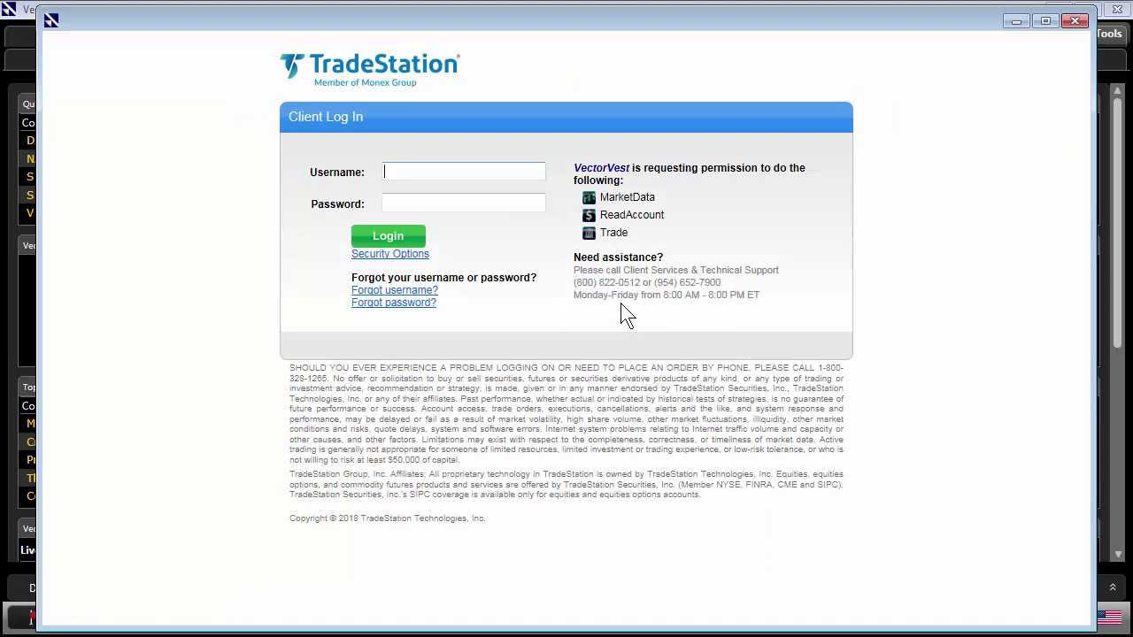
pyautogui.click(388, 237)
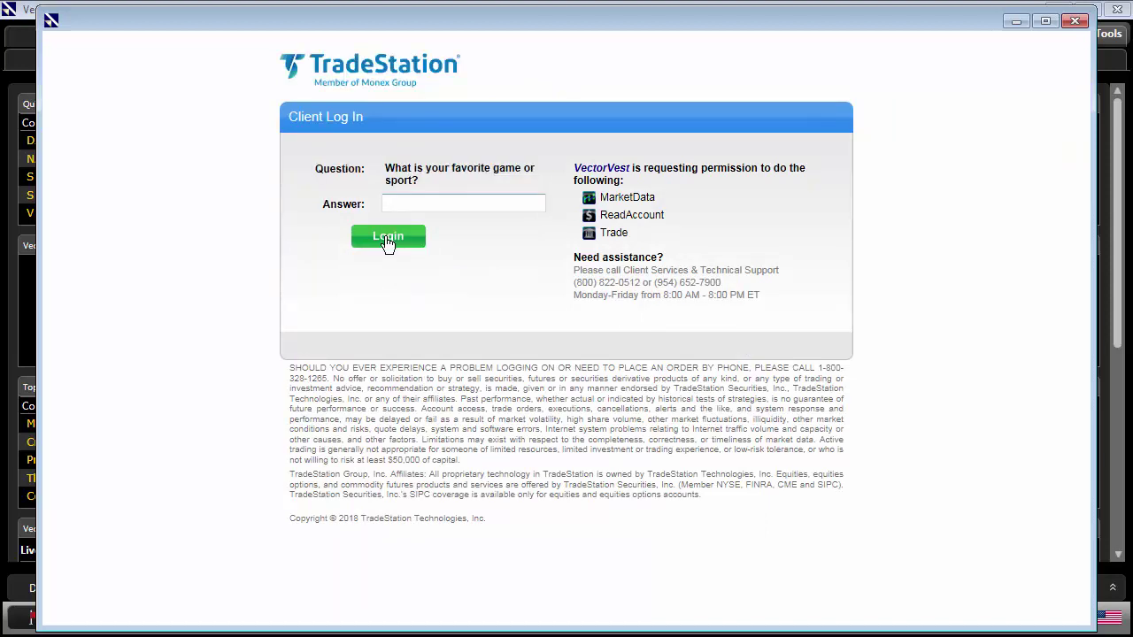
pyautogui.click(388, 237)
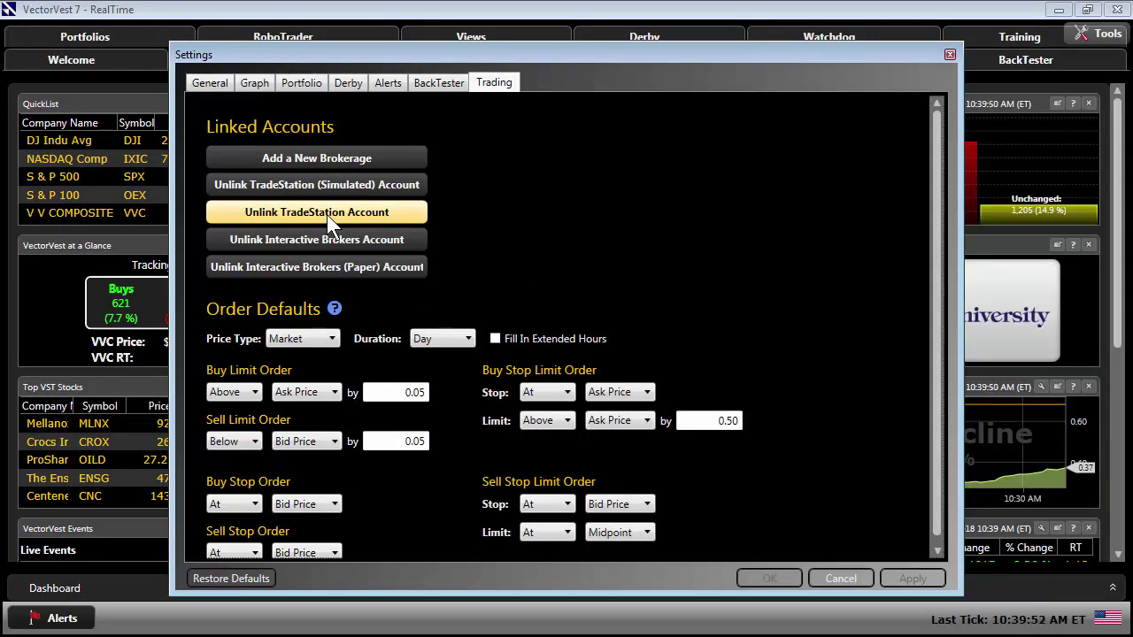
# - Leave settings and open a simulated TradeStation TradeNow ticket for Mellanox (MLNX)
pyautogui.click(839, 578)
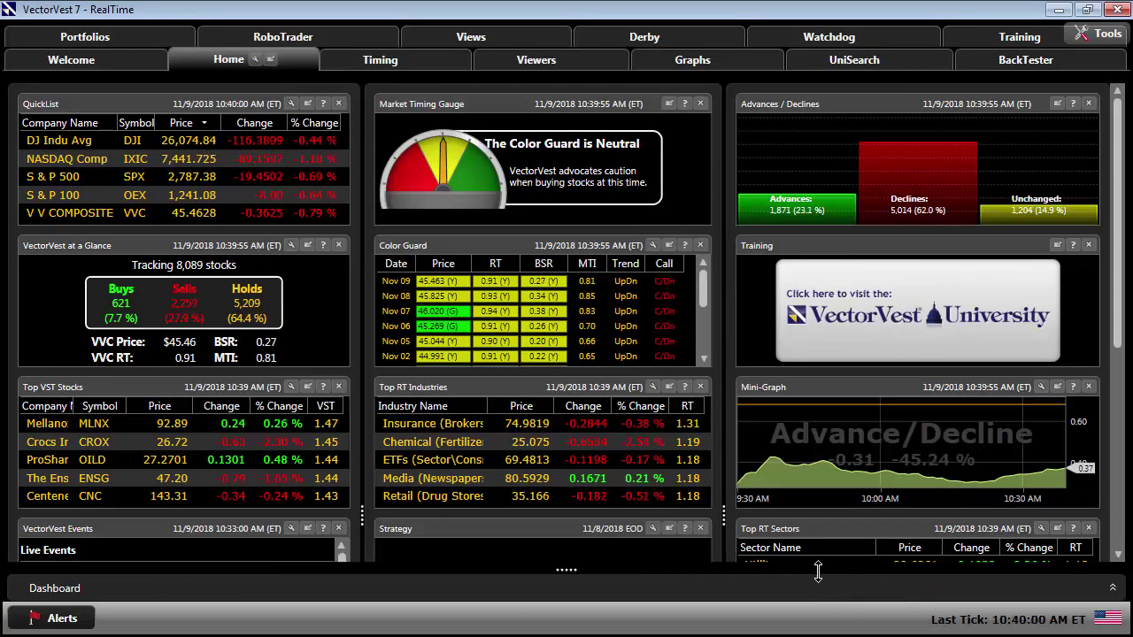
pyautogui.click(152, 425)
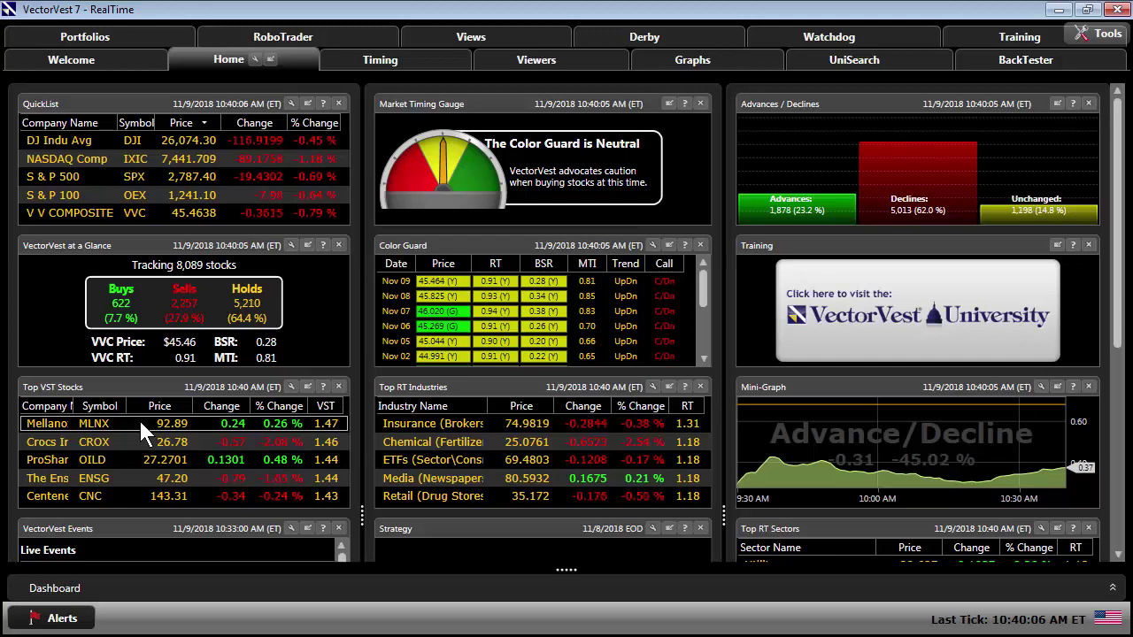
pyautogui.rightClick(140, 422)
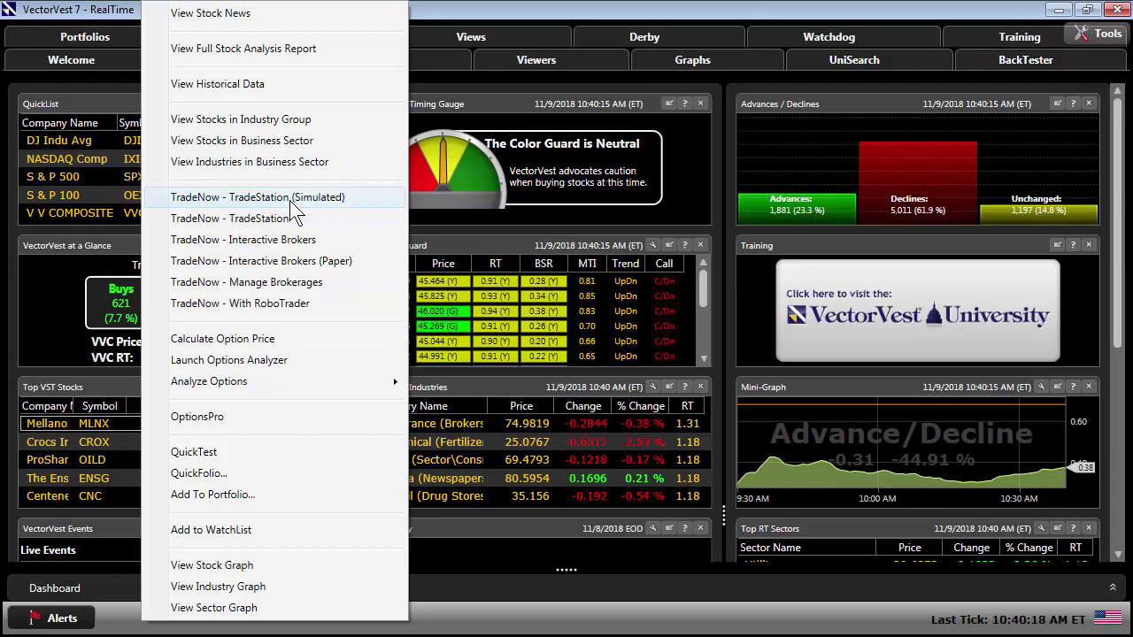
pyautogui.click(290, 200)
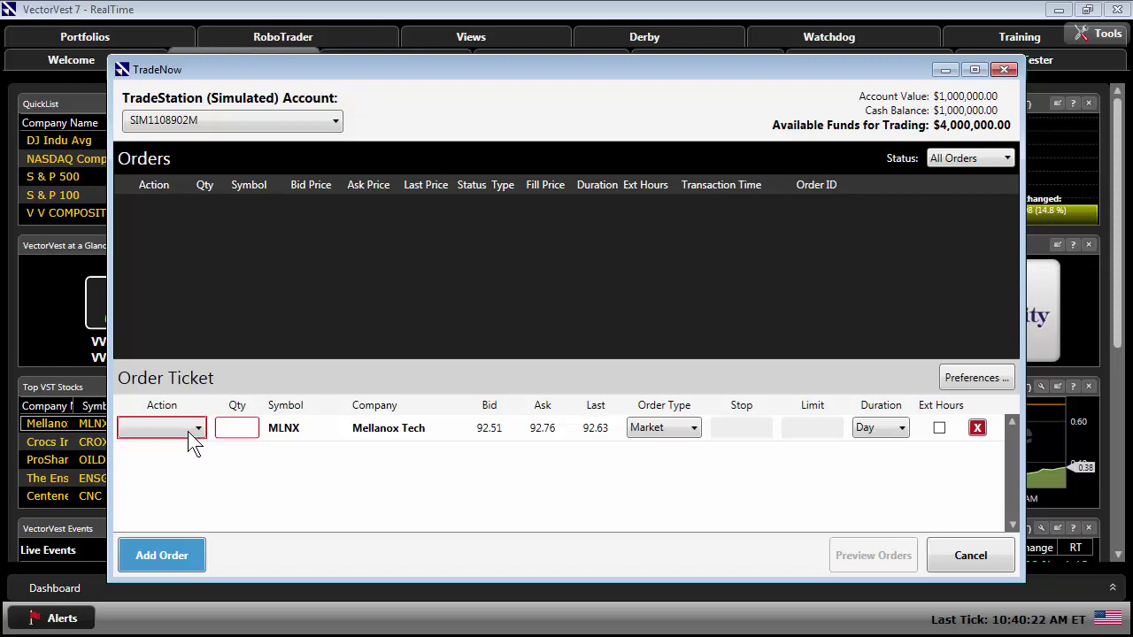
# - Make the MLNX ticket a 50-share Buy at Market and preview it
pyautogui.click(149, 424)
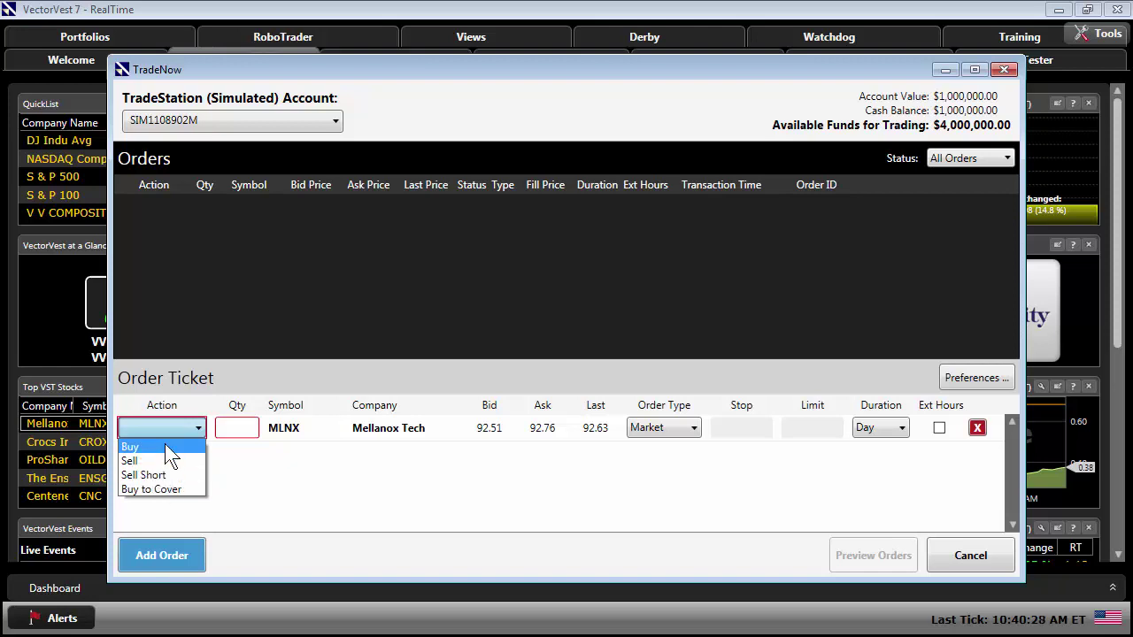
pyautogui.click(170, 447)
pyautogui.click(241, 428)
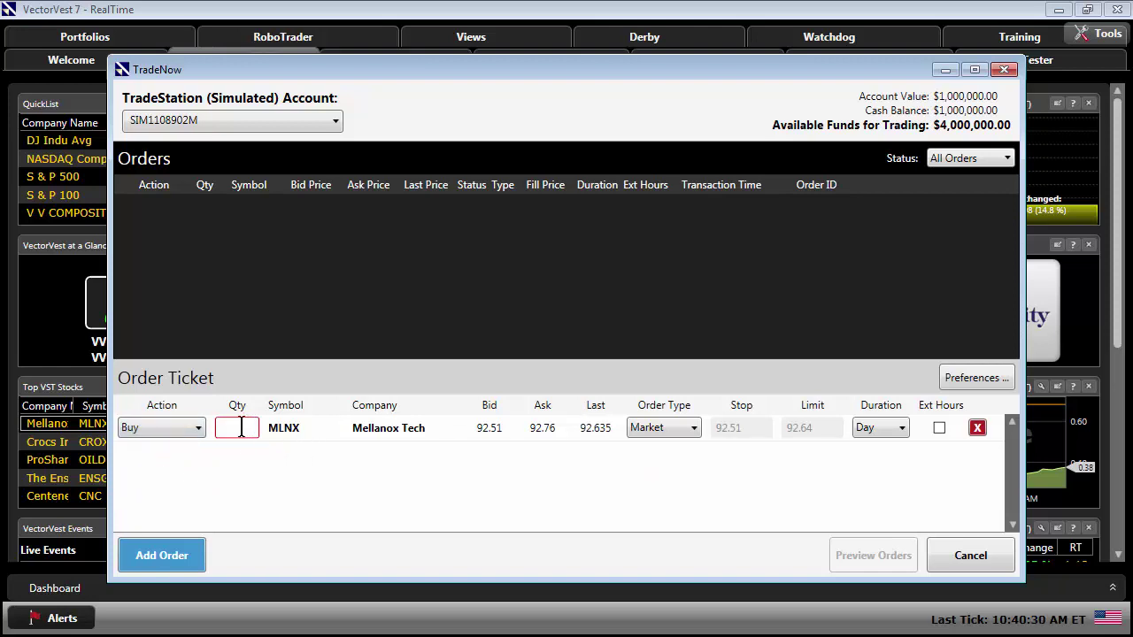
pyautogui.write('50')
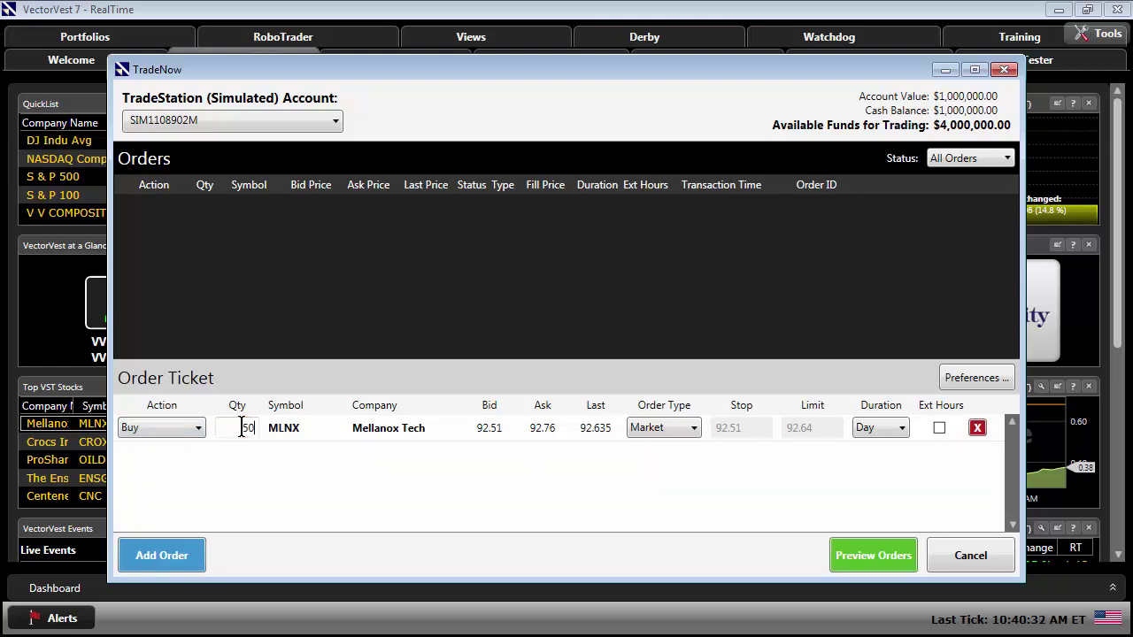
pyautogui.click(692, 430)
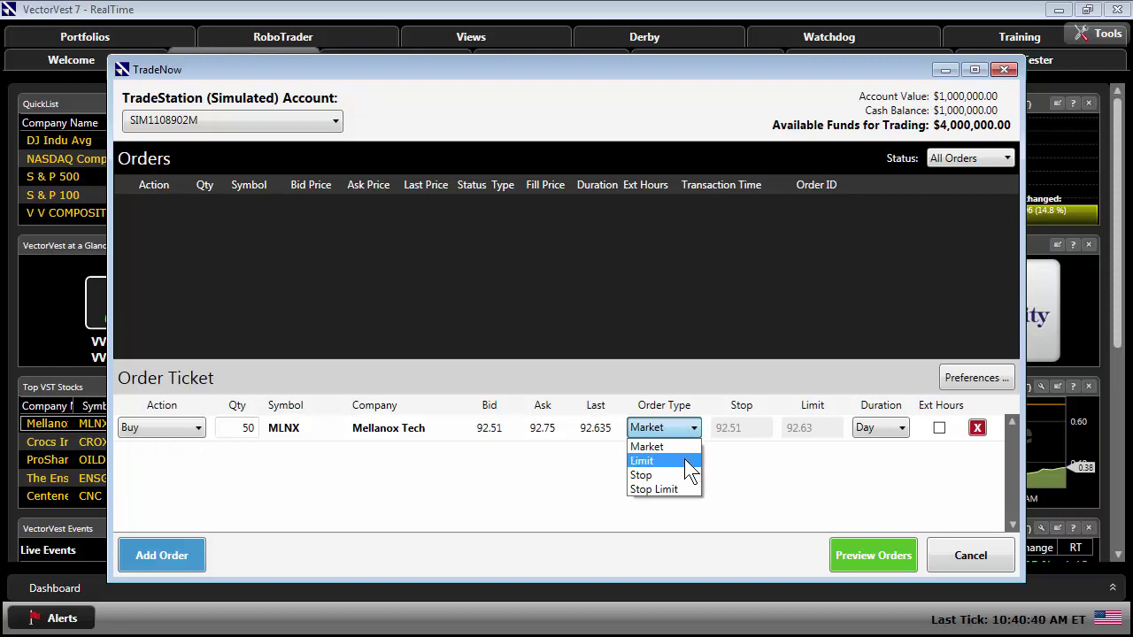
pyautogui.click(686, 460)
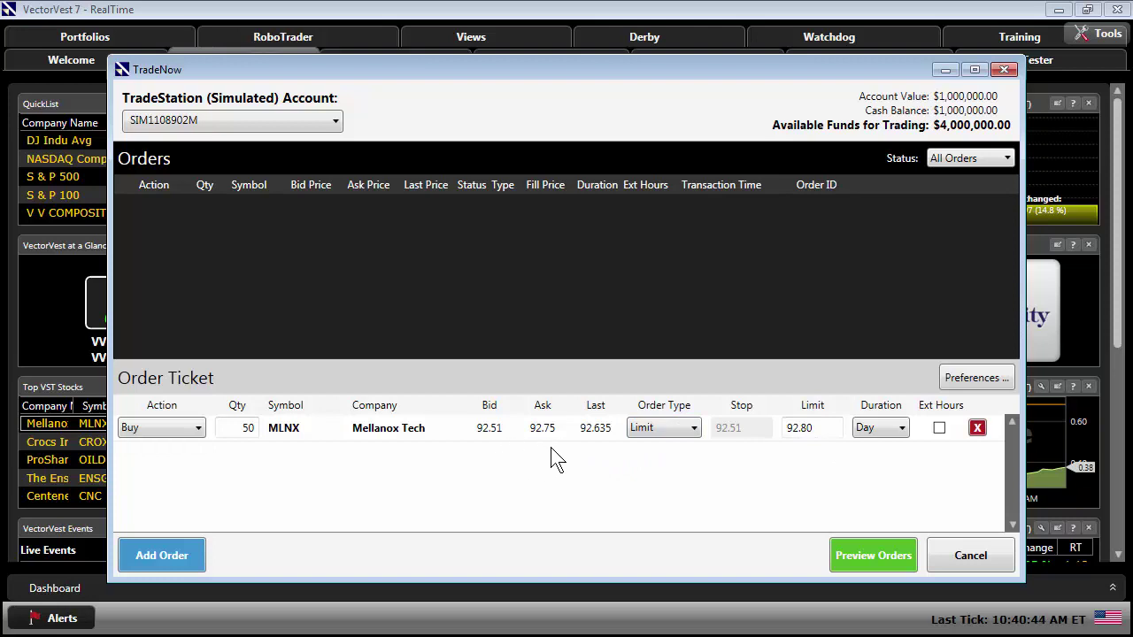
pyautogui.click(693, 428)
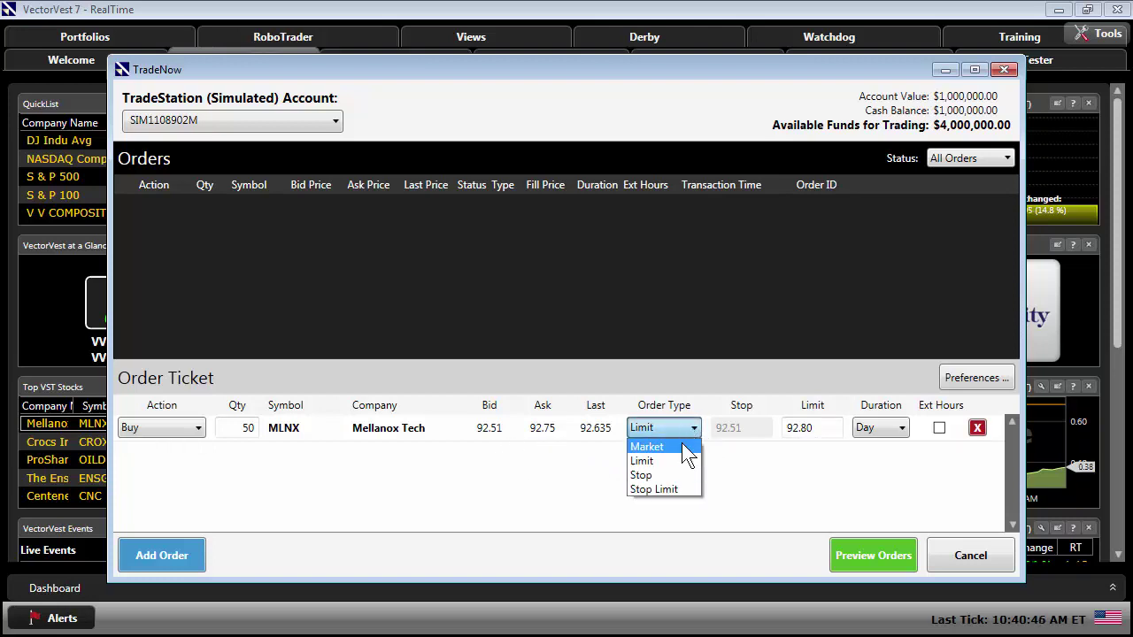
pyautogui.click(684, 447)
pyautogui.click(875, 550)
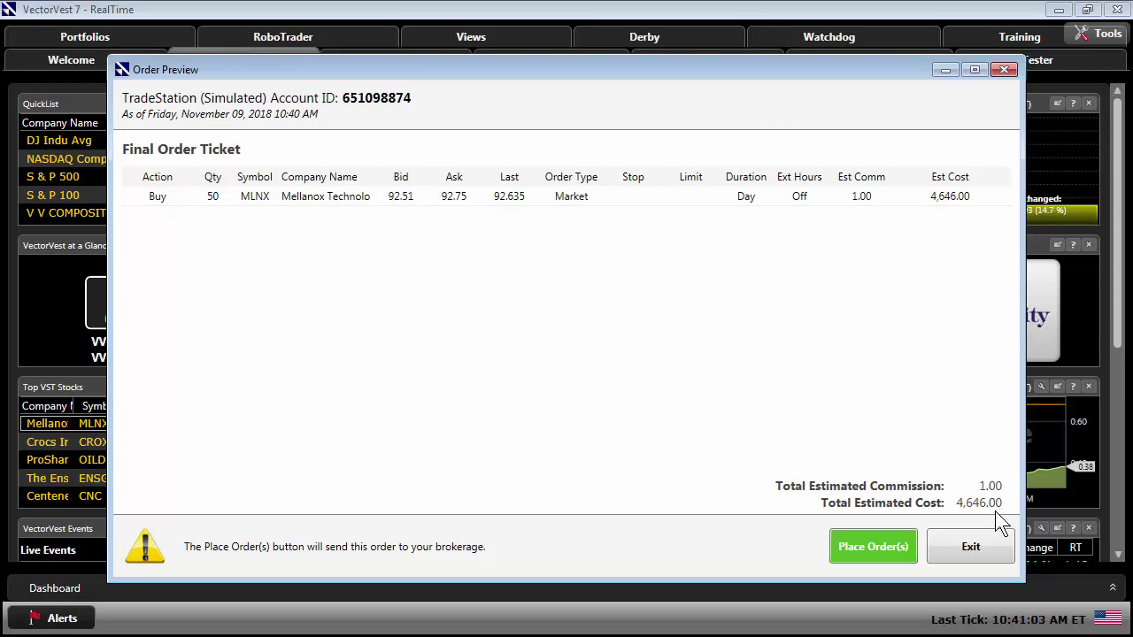
# - Place the 50-share MLNX market buy and dismiss the confirmation
pyautogui.click(874, 549)
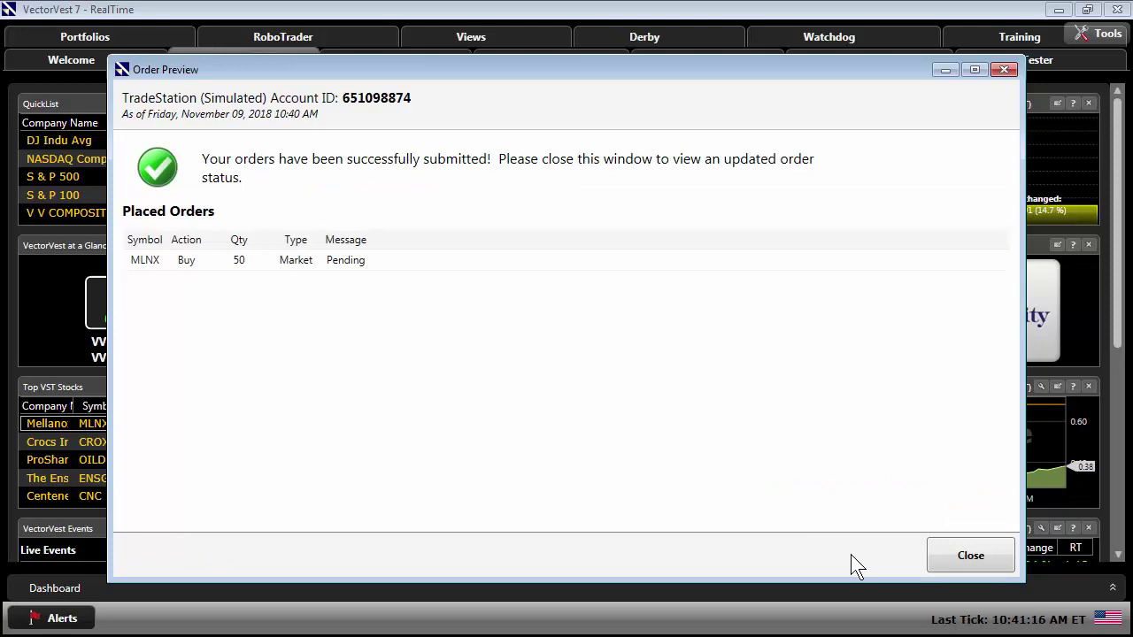
pyautogui.click(970, 556)
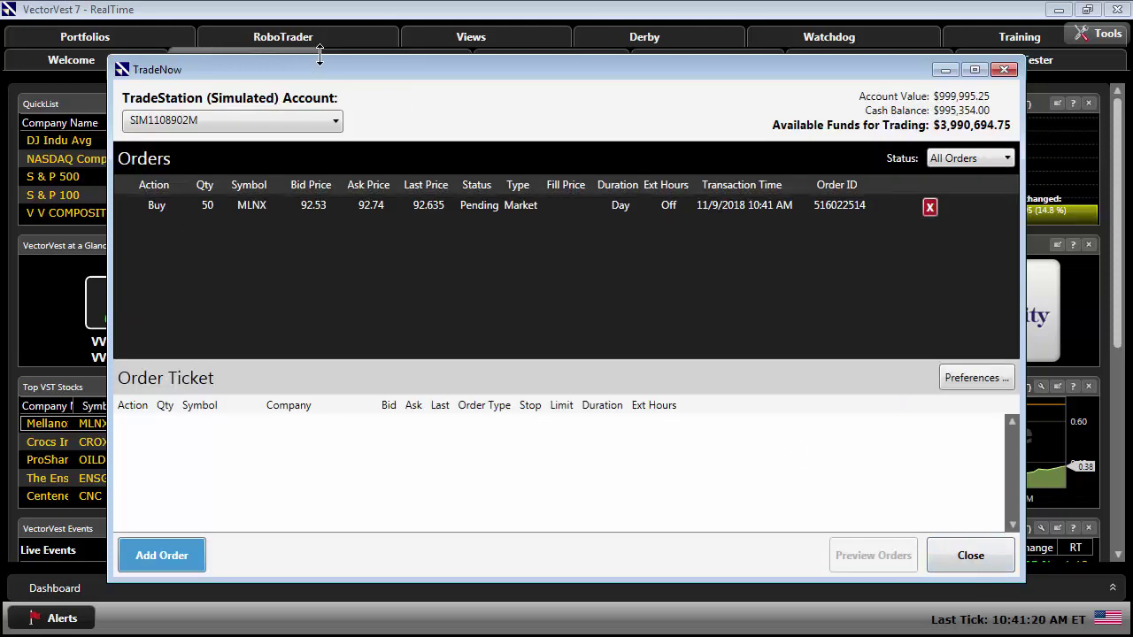
# - Move the TradeNow window aside, then close it after the 92.90 fill
pyautogui.moveTo(325, 65); pyautogui.dragTo(309, 38)
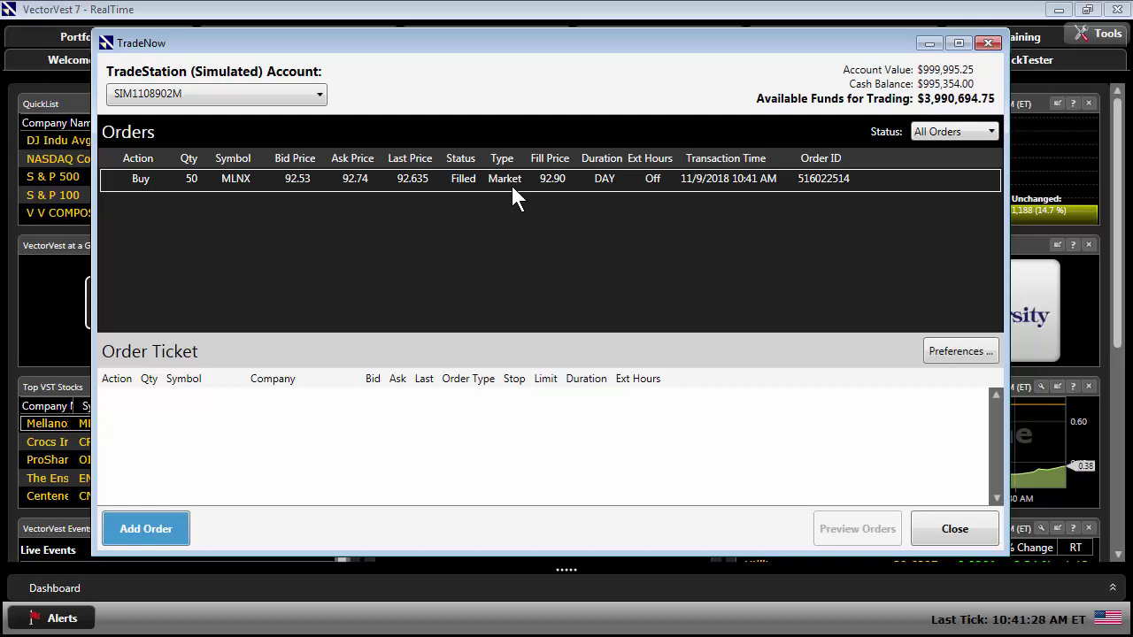
pyautogui.click(956, 529)
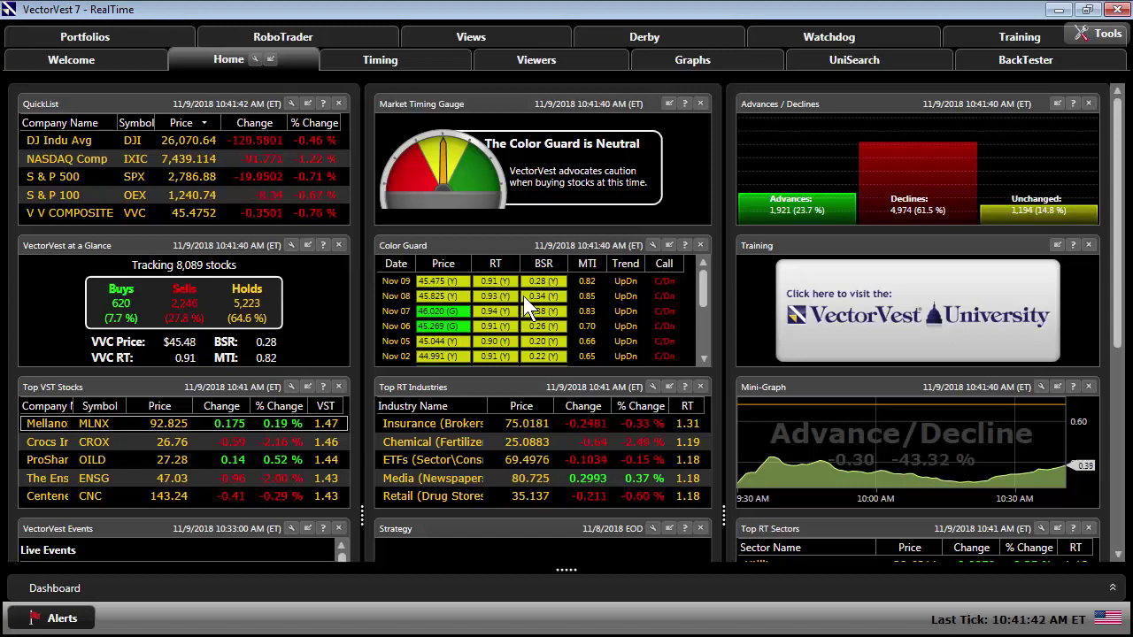
# - Open the Stock Viewer and select the Crocs, Etsy and Amedisys rows
pyautogui.click(554, 71)
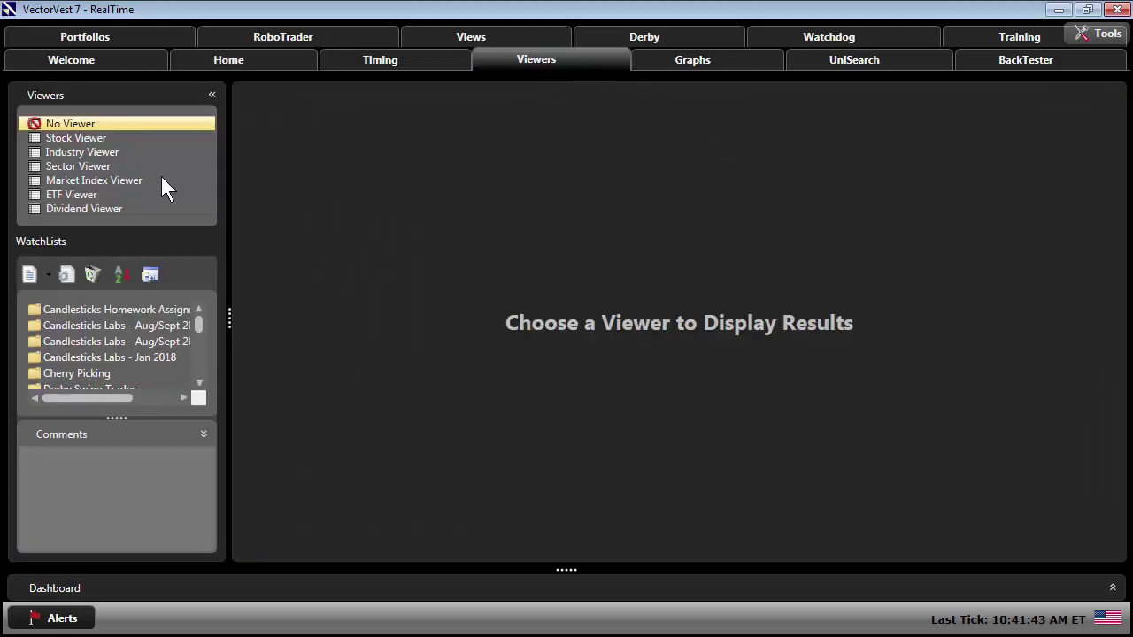
pyautogui.click(86, 138)
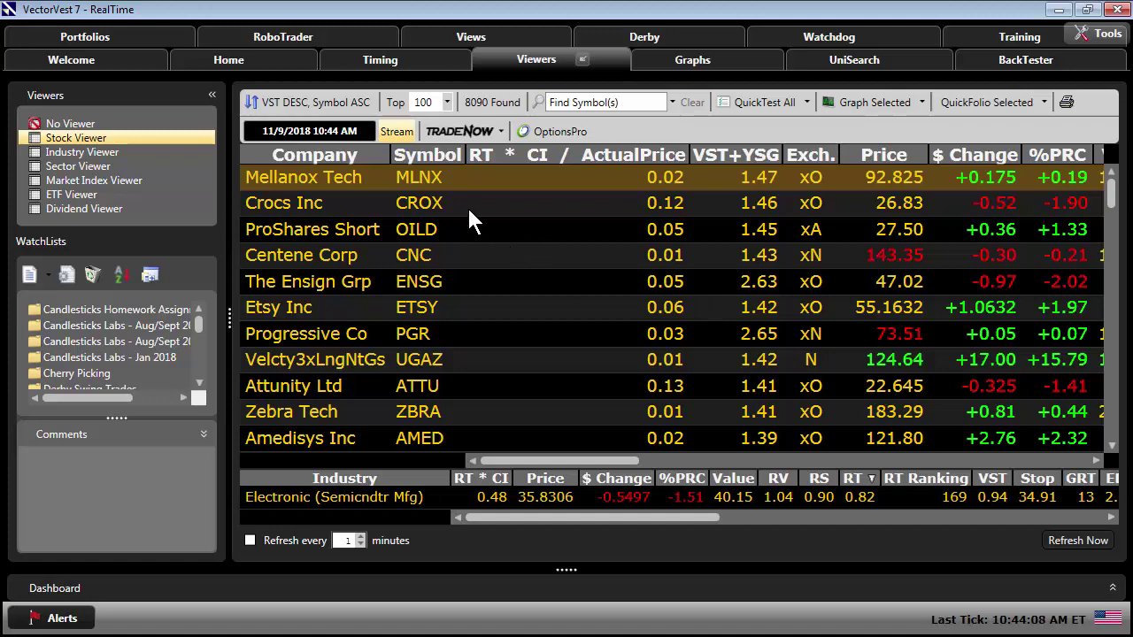
pyautogui.click(466, 204)
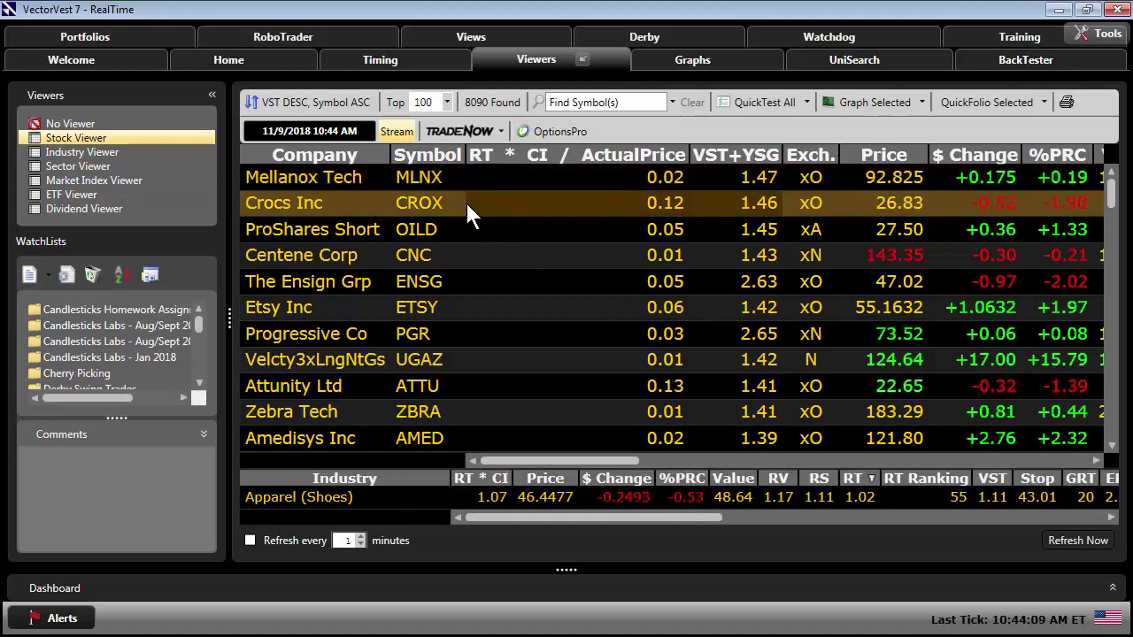
pyautogui.keyDown('ctrl'); pyautogui.click(449, 300); pyautogui.keyUp('ctrl')
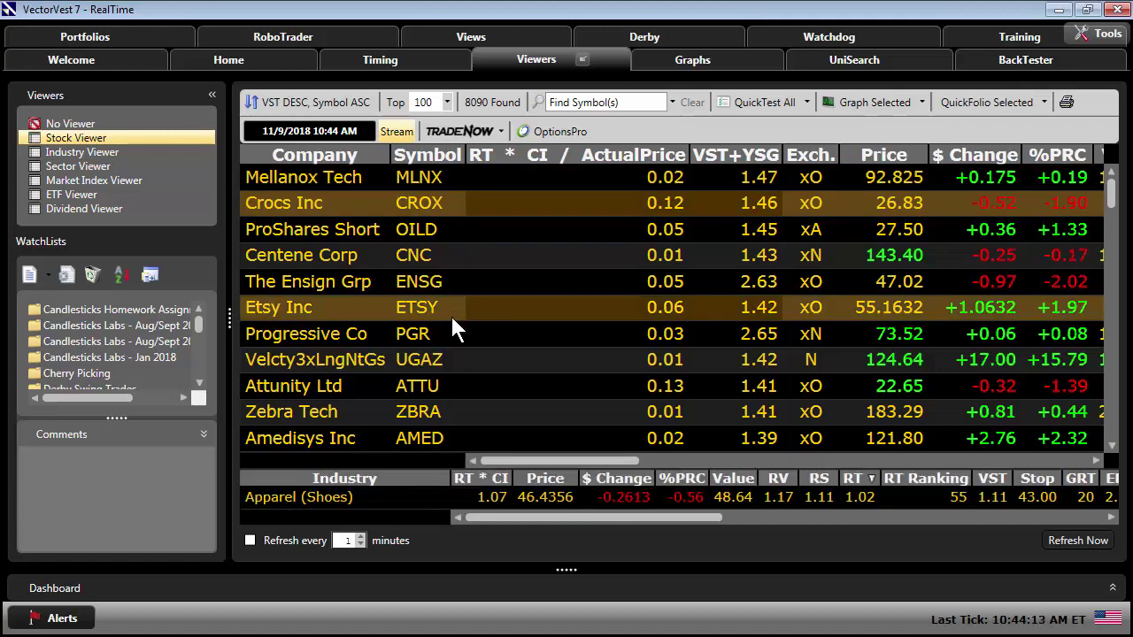
pyautogui.keyDown('ctrl'); pyautogui.click(451, 438); pyautogui.keyUp('ctrl')
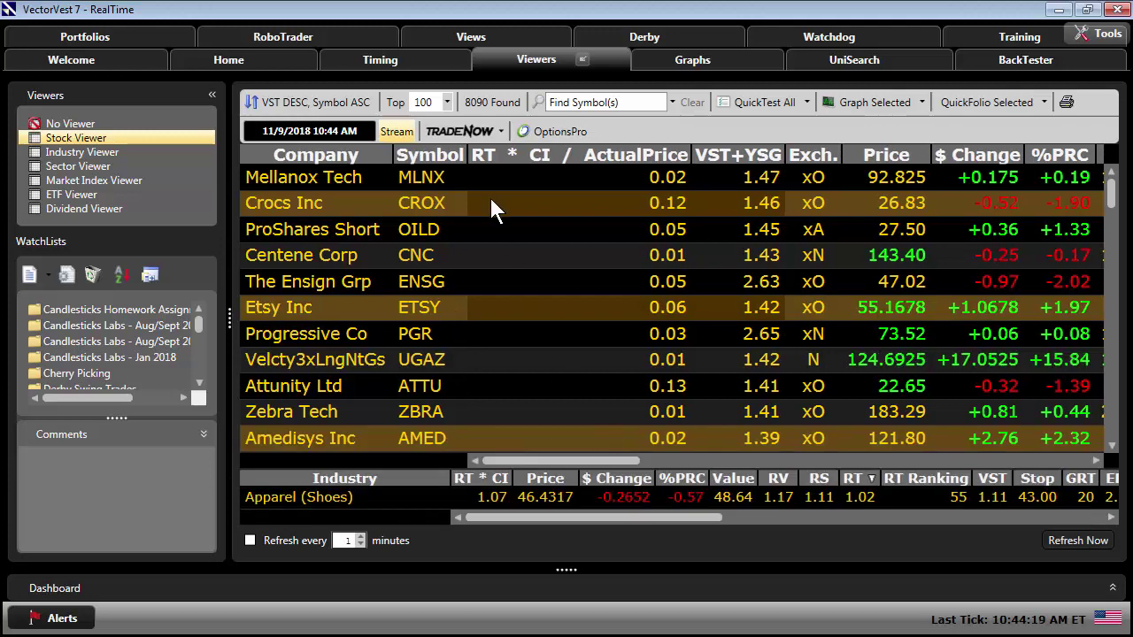
# - Open a simulated TradeStation ticket for CROX, ETSY and AMED, each set to Buy
pyautogui.rightClick(375, 197)
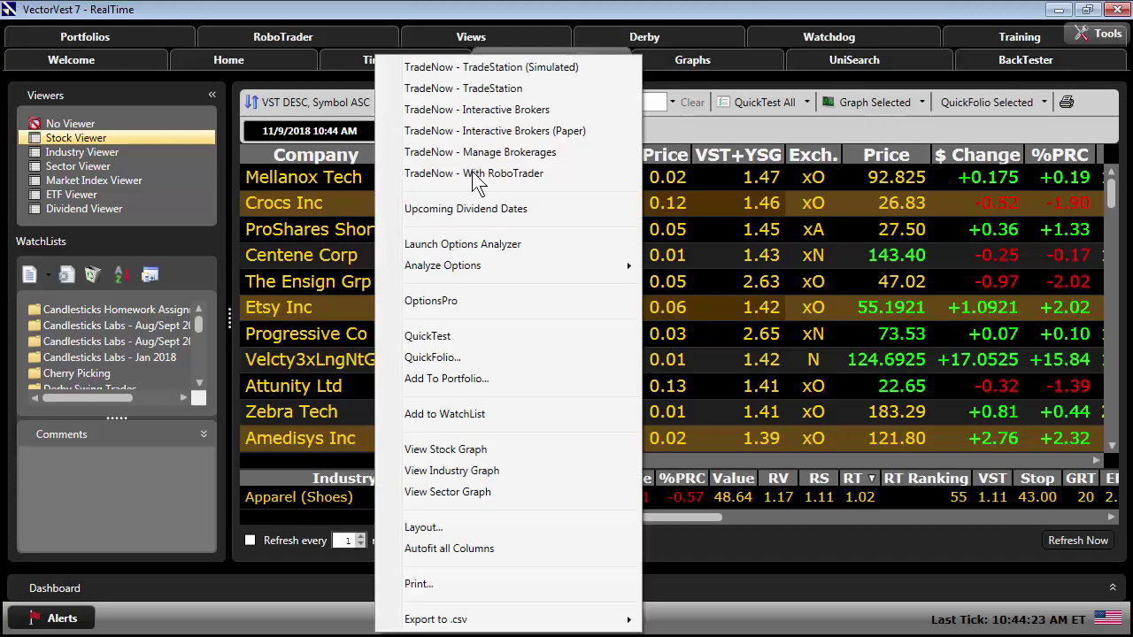
pyautogui.click(541, 67)
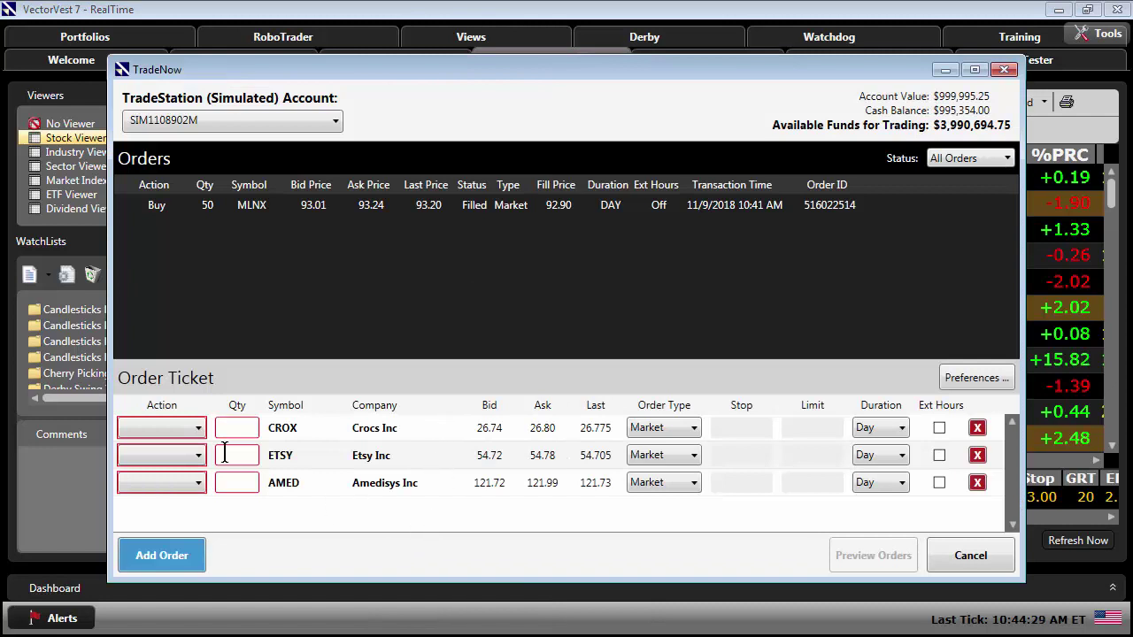
pyautogui.click(187, 428)
pyautogui.click(174, 445)
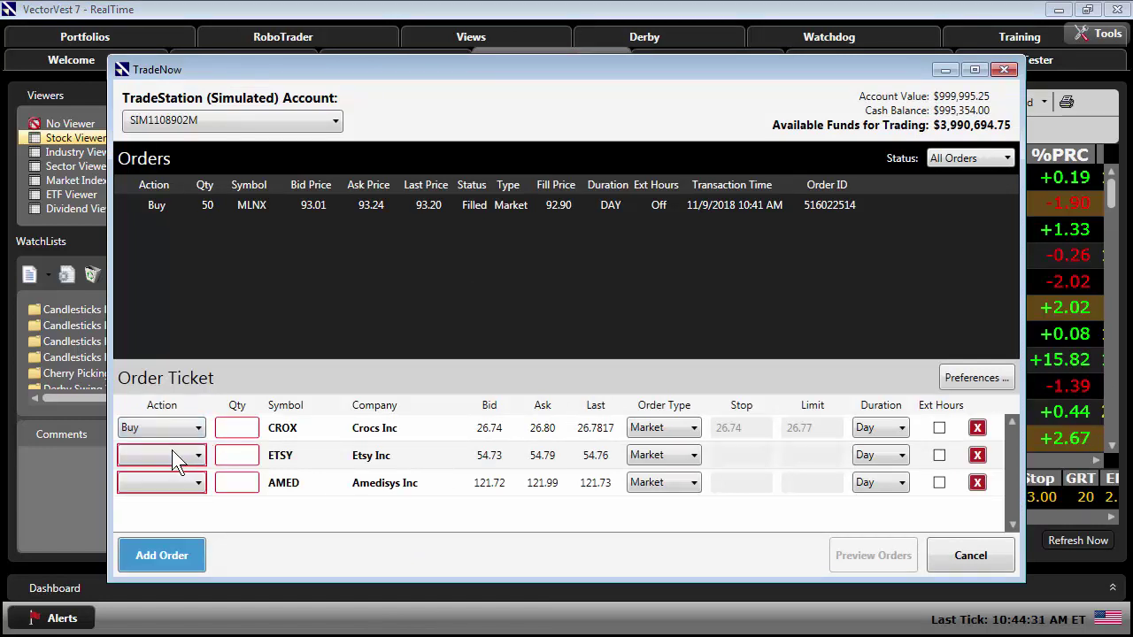
pyautogui.click(170, 476)
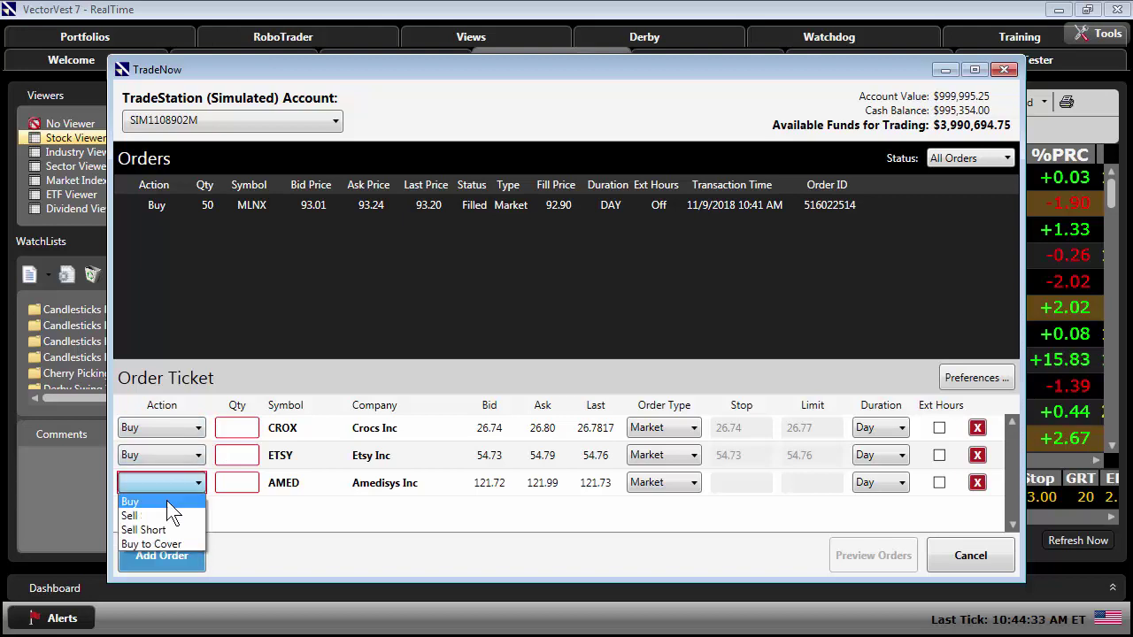
pyautogui.click(167, 502)
# - Give the orders 50-share quantities and preview the three buys
pyautogui.click(252, 428)
pyautogui.write('50')
pyautogui.click(245, 457)
pyautogui.write('50')
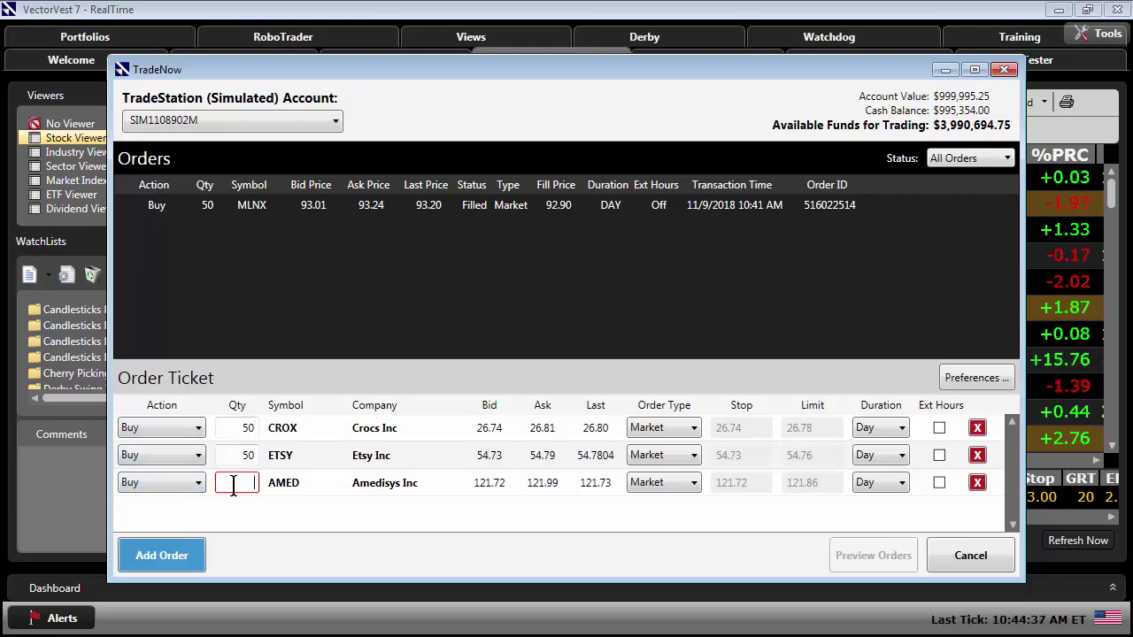
pyautogui.write('50')
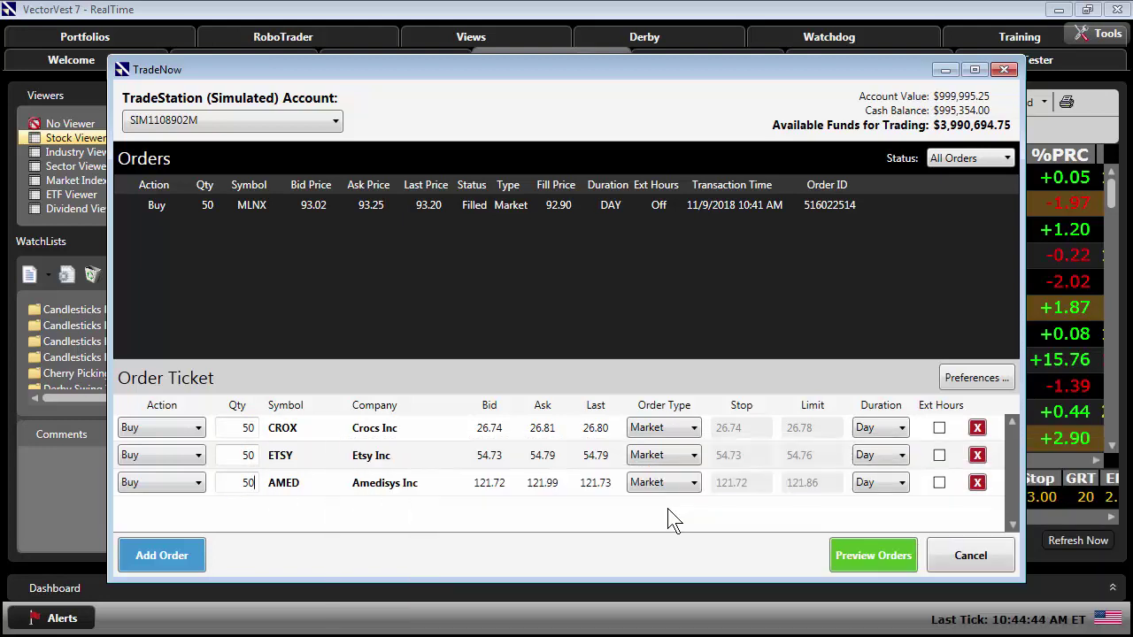
pyautogui.click(868, 559)
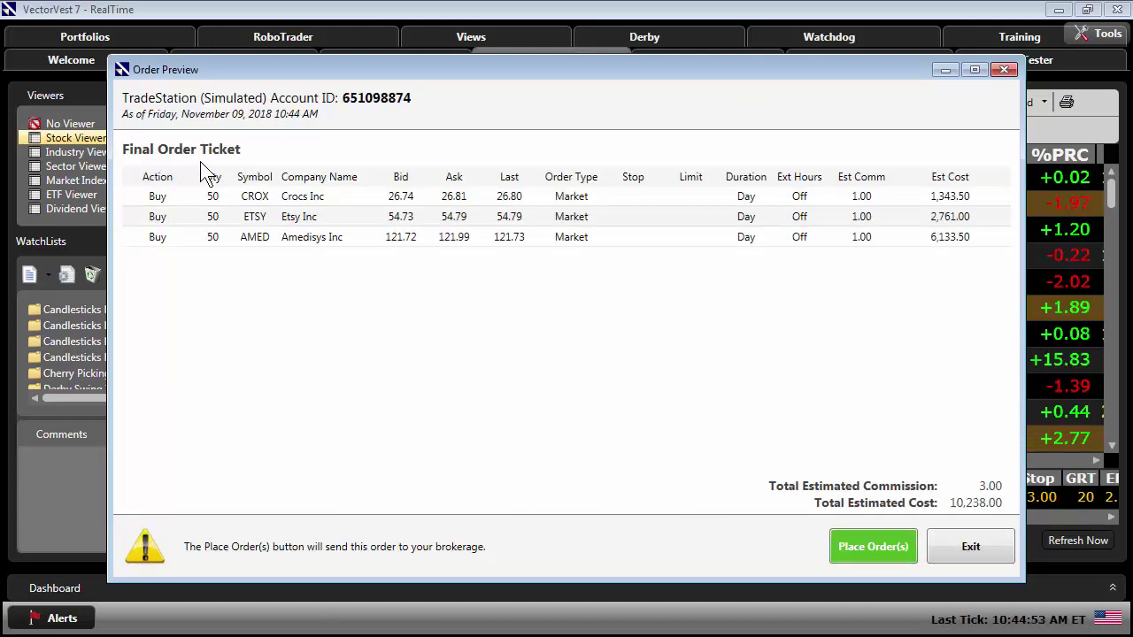
# - Submit the CROX, ETSY and AMED market buys and check the pending CROX order
pyautogui.click(880, 542)
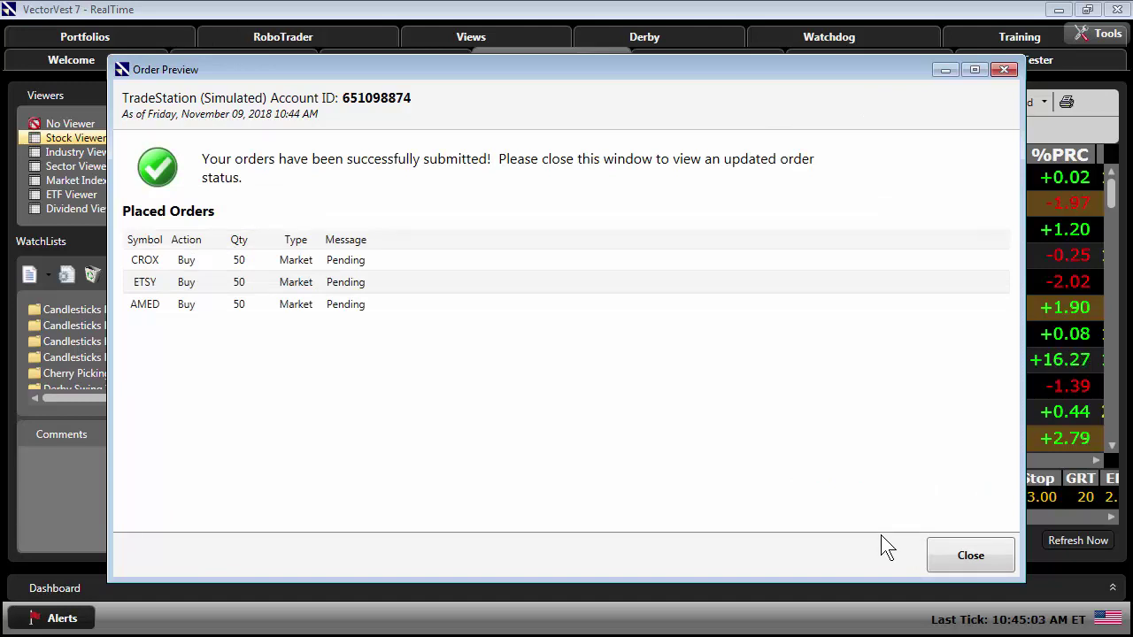
pyautogui.click(967, 562)
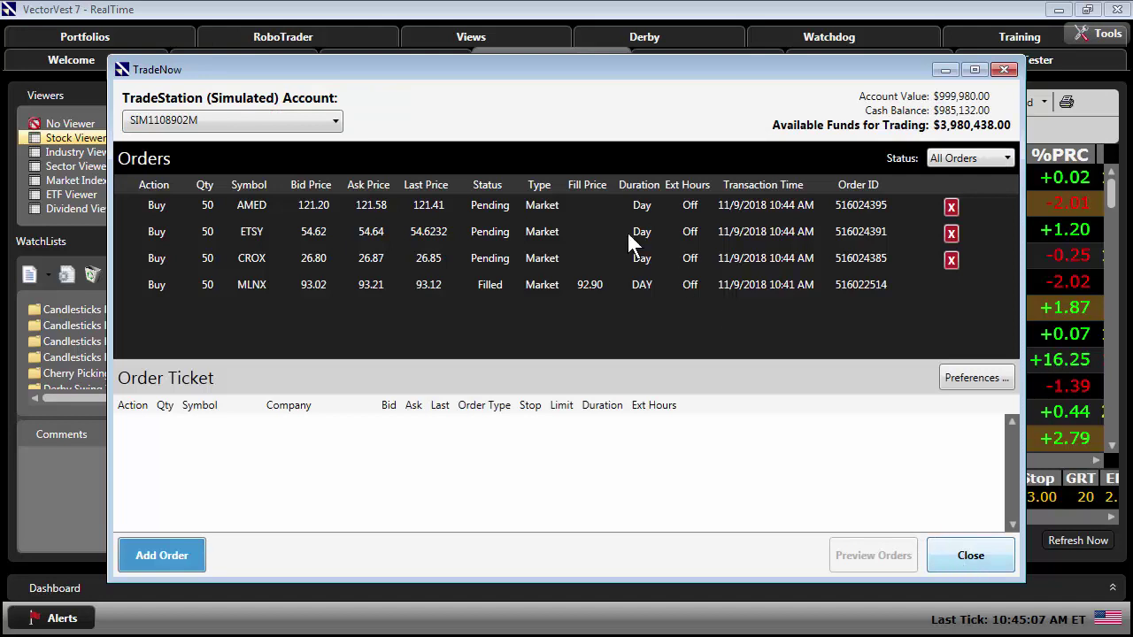
pyautogui.click(545, 258)
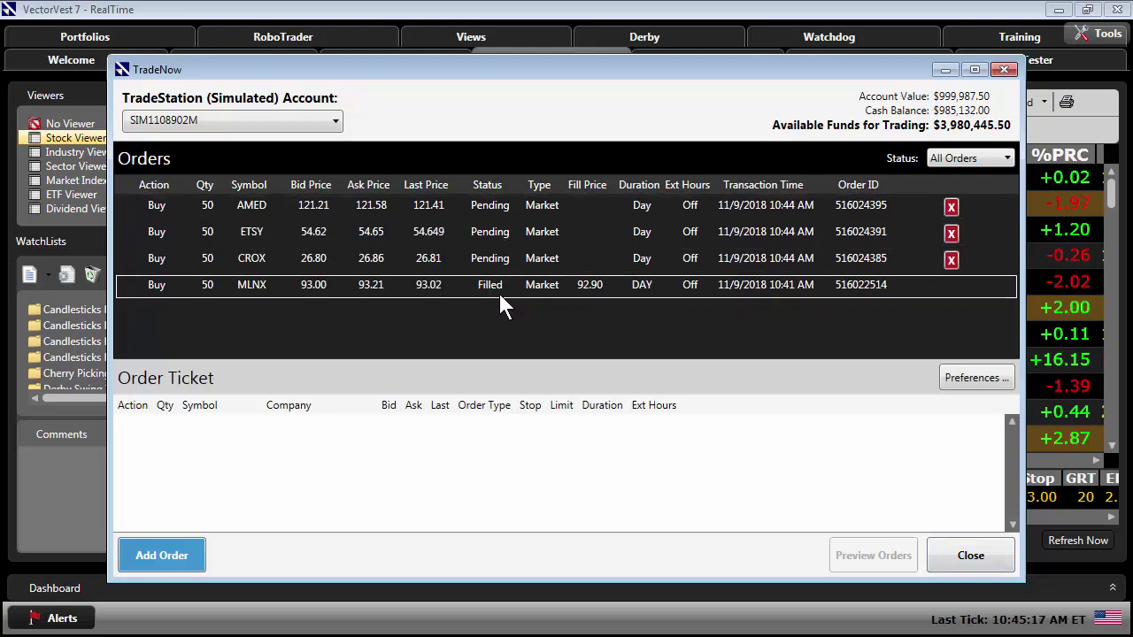
# - Close the TradeNow order window and switch to the RoboTrader home page
pyautogui.click(970, 556)
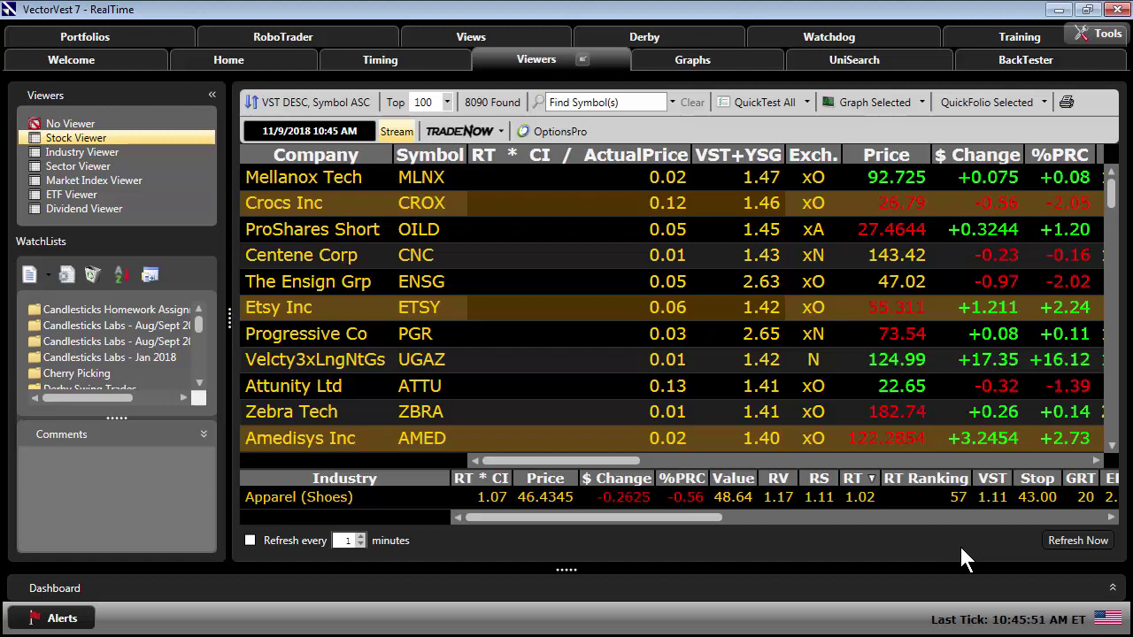
pyautogui.click(315, 34)
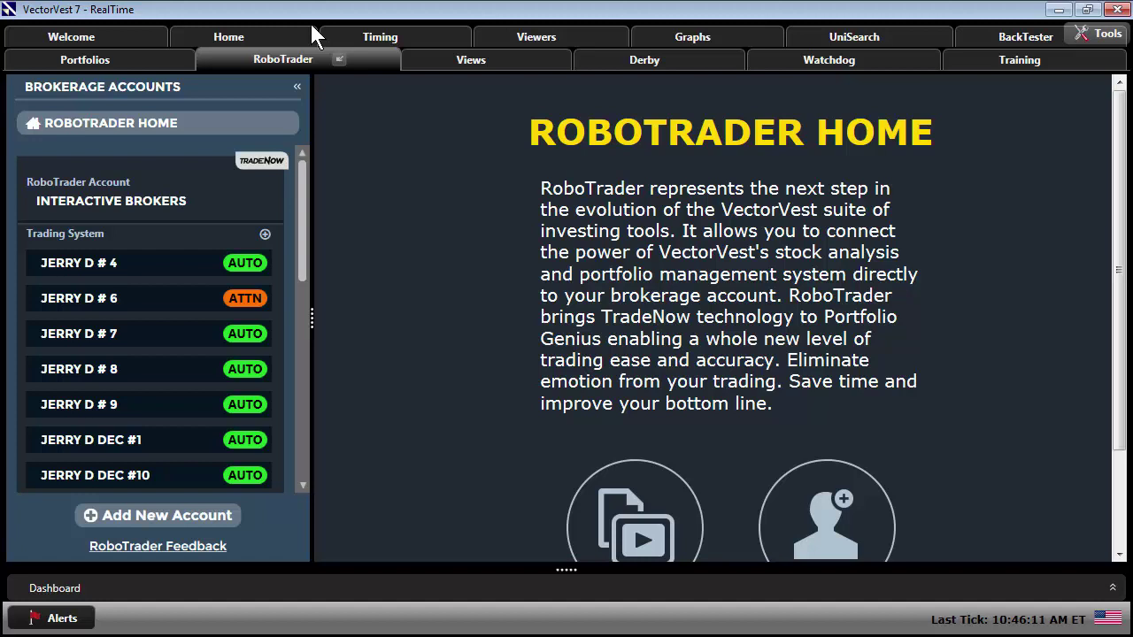
# - Begin a new brokerage link with TradeStation (Simulated) and its simulated account ticked
pyautogui.click(158, 518)
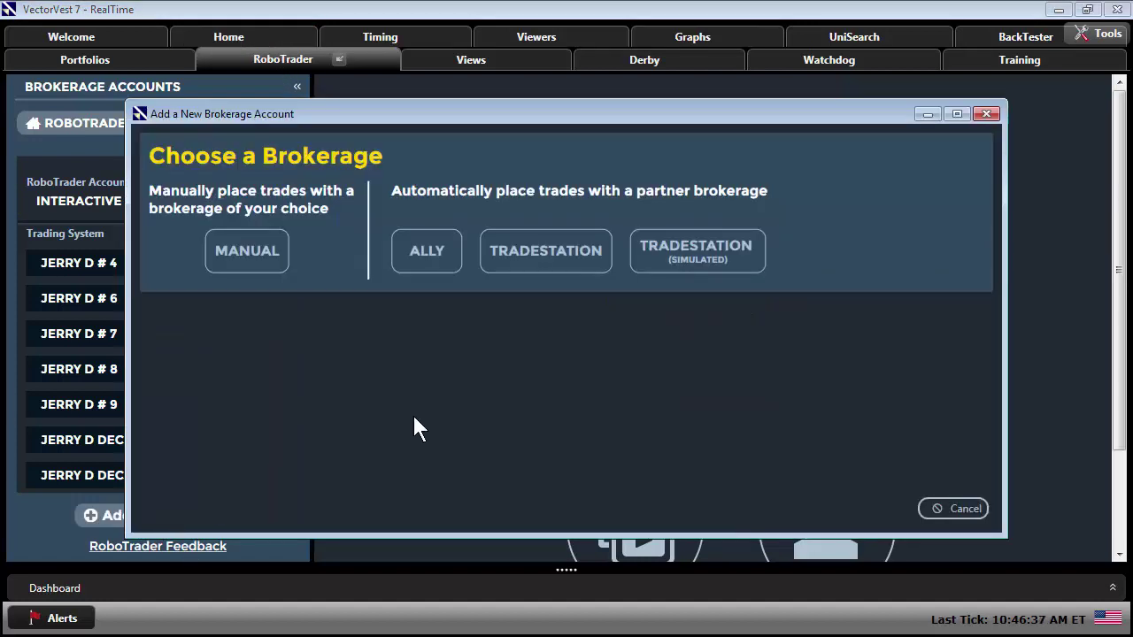
pyautogui.click(697, 254)
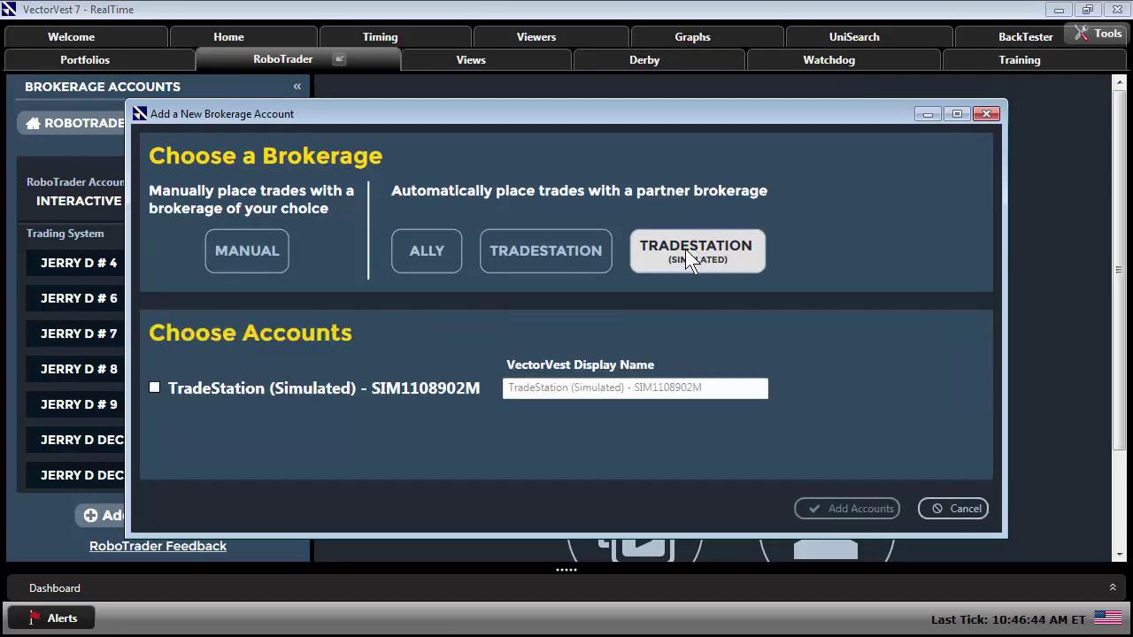
pyautogui.click(155, 388)
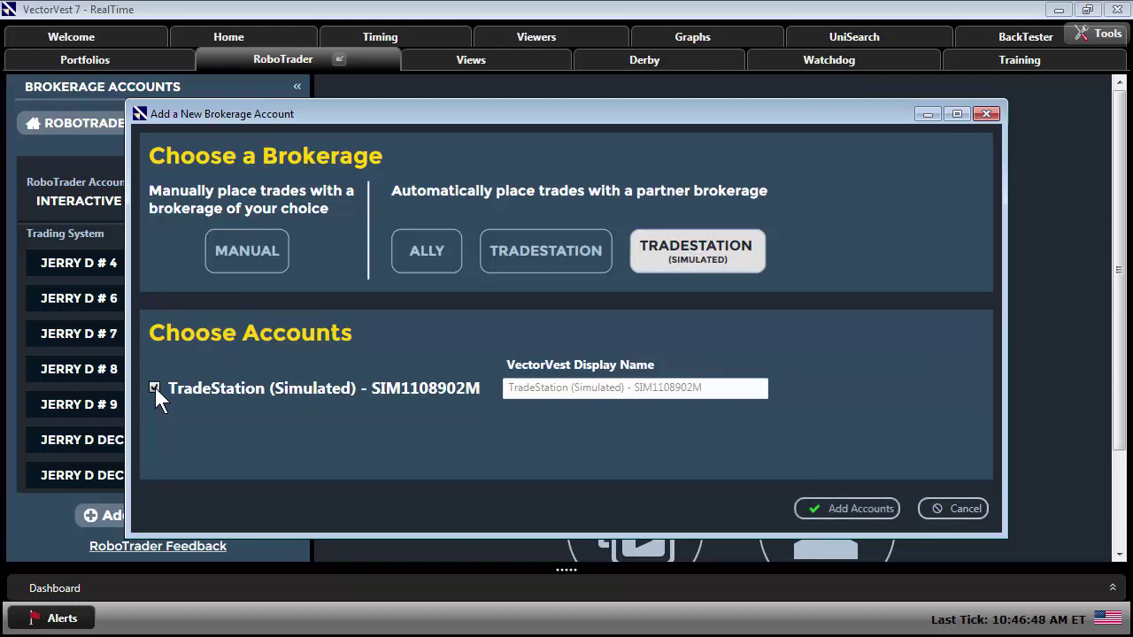
# - Add the simulated TradeStation account and enlarge Holdings to show its four 50-share positions
pyautogui.click(860, 508)
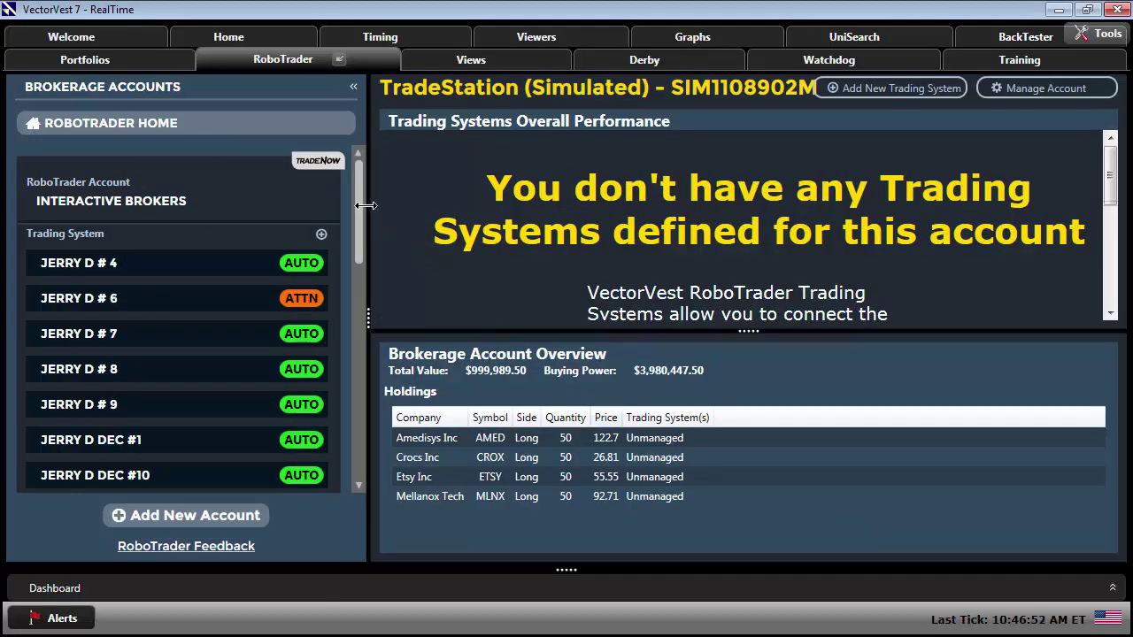
pyautogui.moveTo(363, 203); pyautogui.dragTo(379, 440)
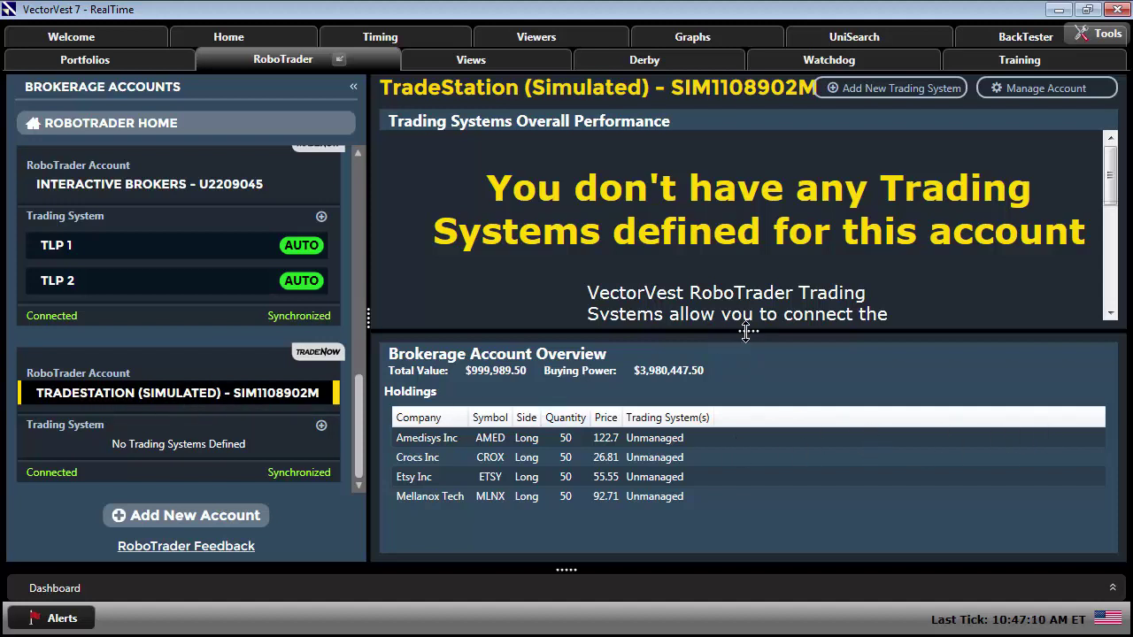
pyautogui.moveTo(749, 332); pyautogui.dragTo(749, 241)
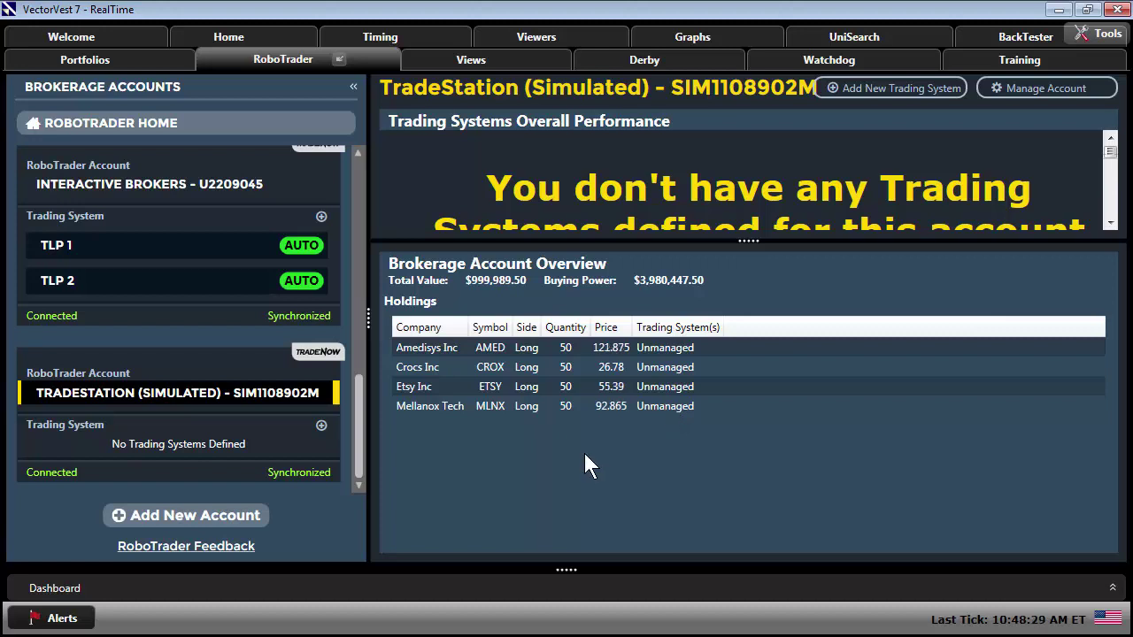
# - Return to the stock viewer and start a RoboTrader trade for the selected stocks
pyautogui.click(567, 35)
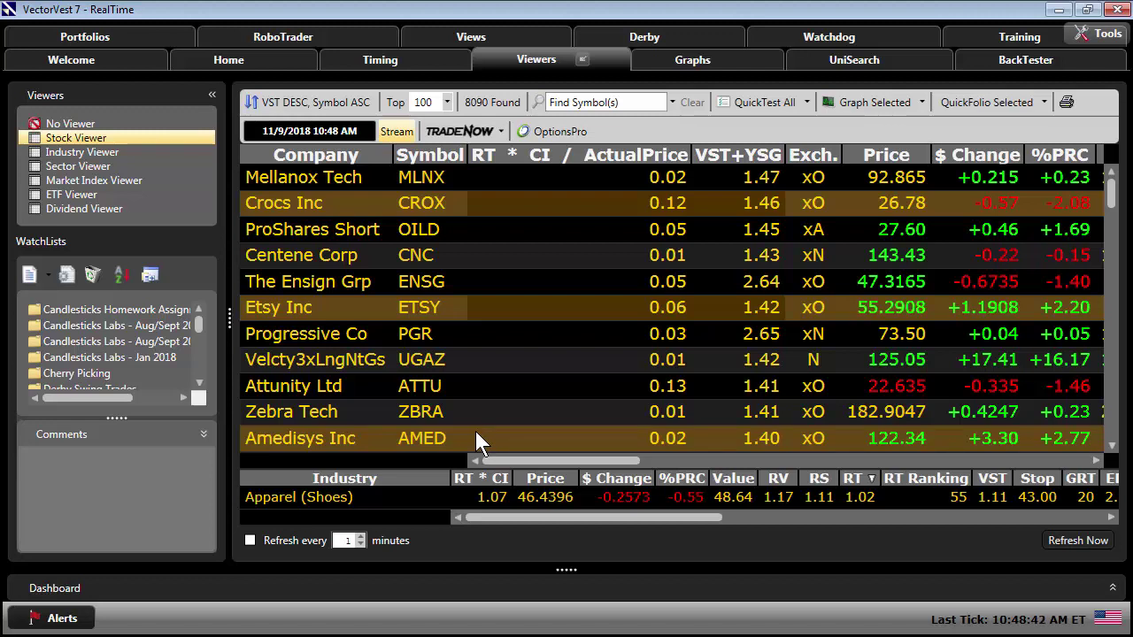
pyautogui.rightClick(496, 208)
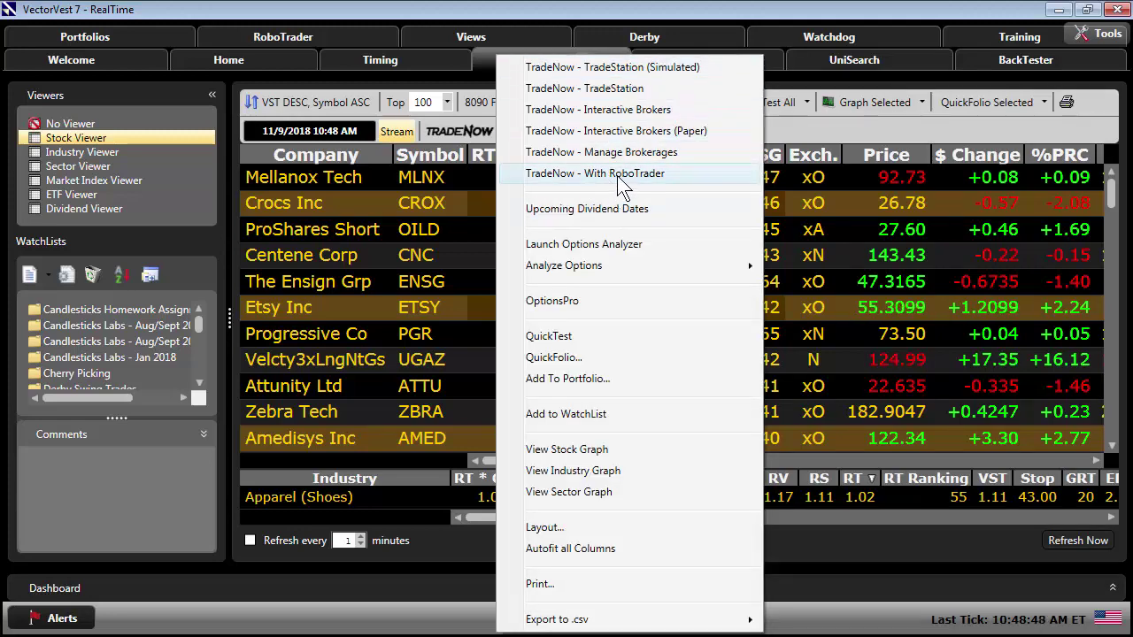
pyautogui.click(616, 175)
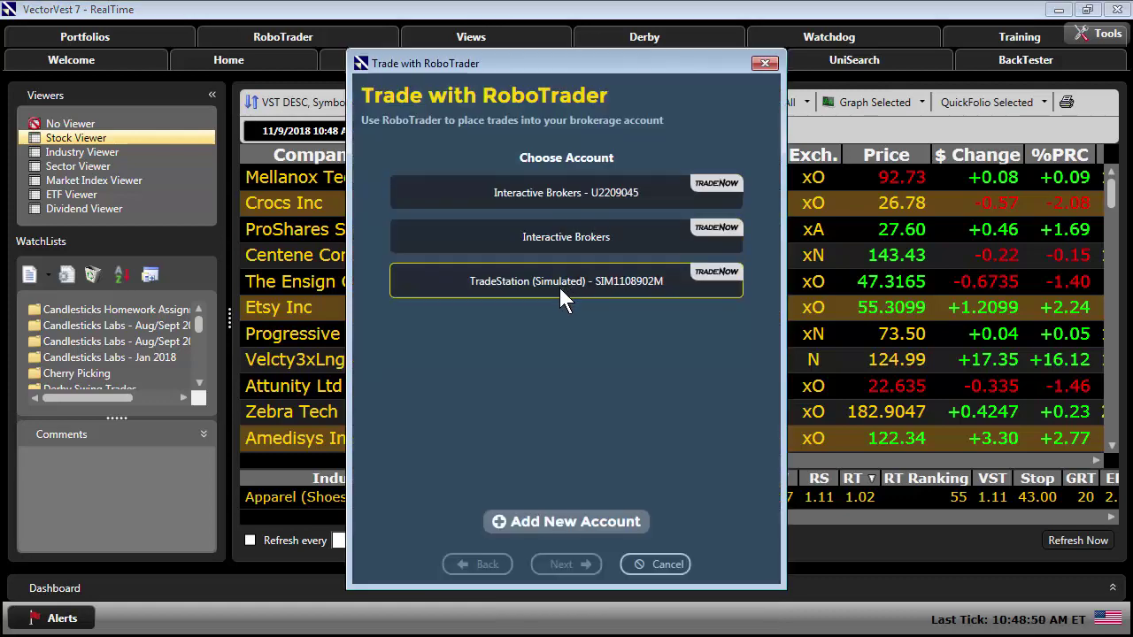
# - Pick the TradeStation (Simulated) account and opt to create a new trading system
pyautogui.click(568, 284)
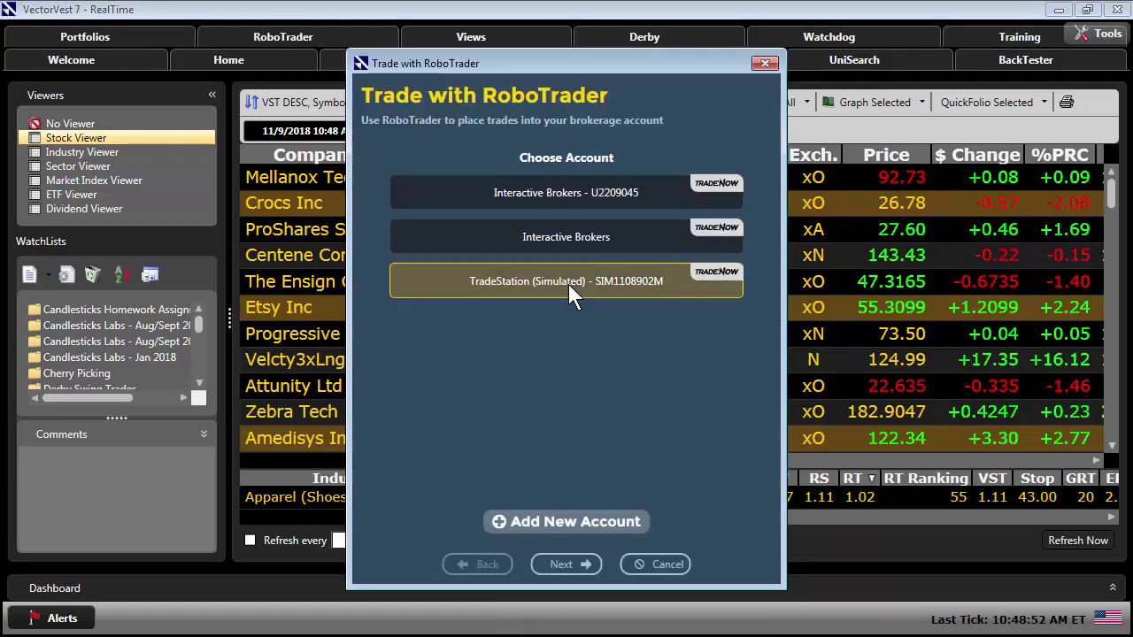
pyautogui.click(561, 562)
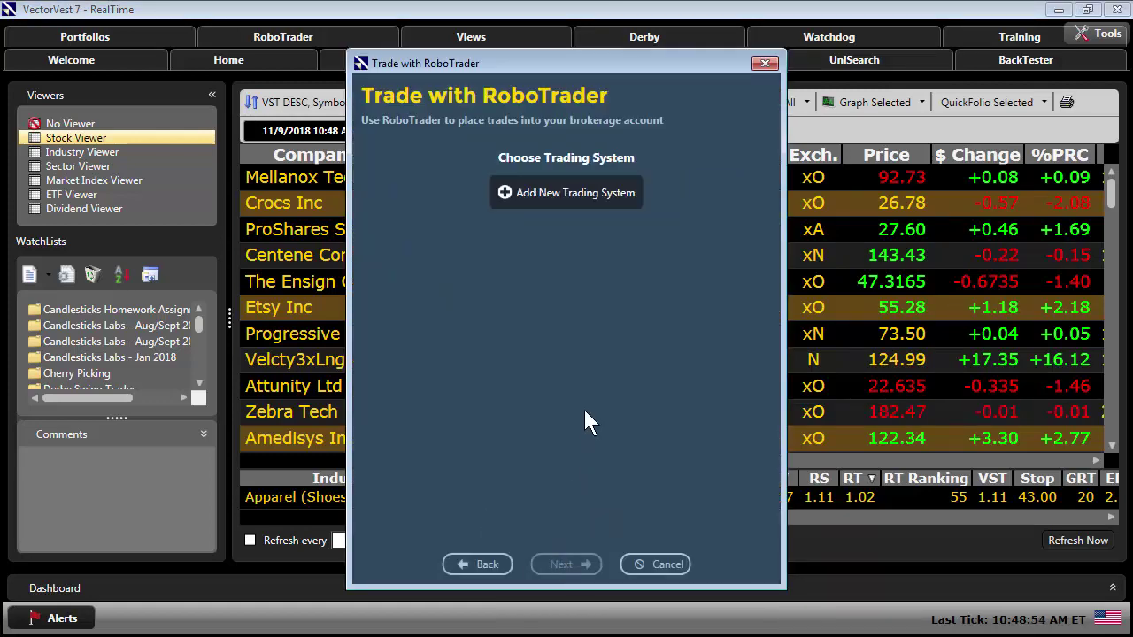
pyautogui.click(559, 191)
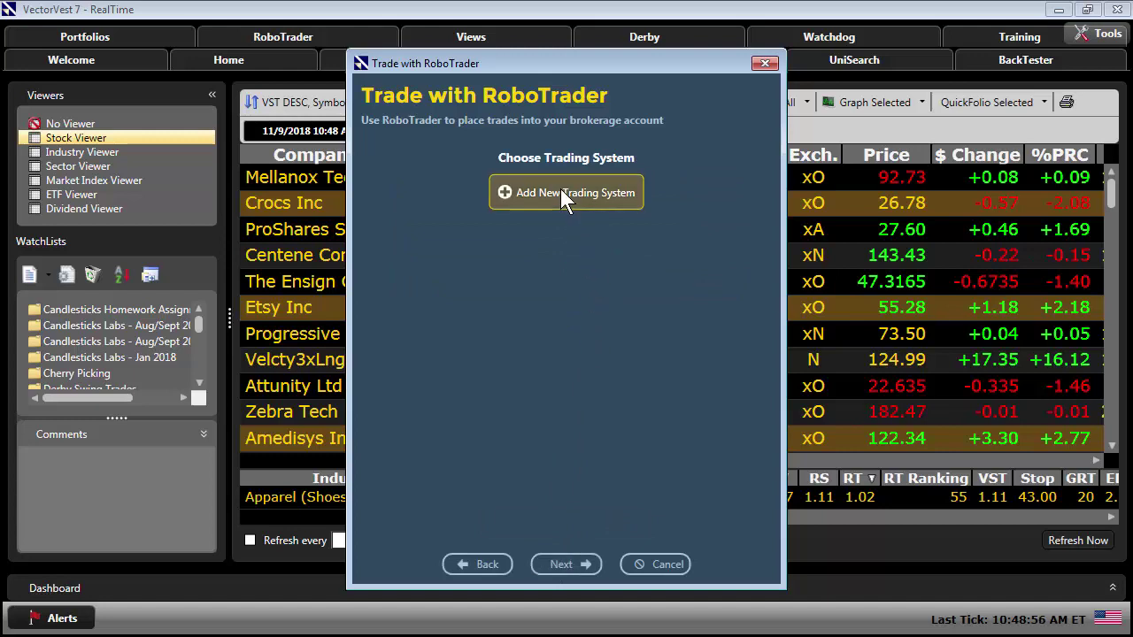
pyautogui.click(567, 561)
# - Name the trading system 'My Stocks' with a $10,000 investment
pyautogui.click(614, 214)
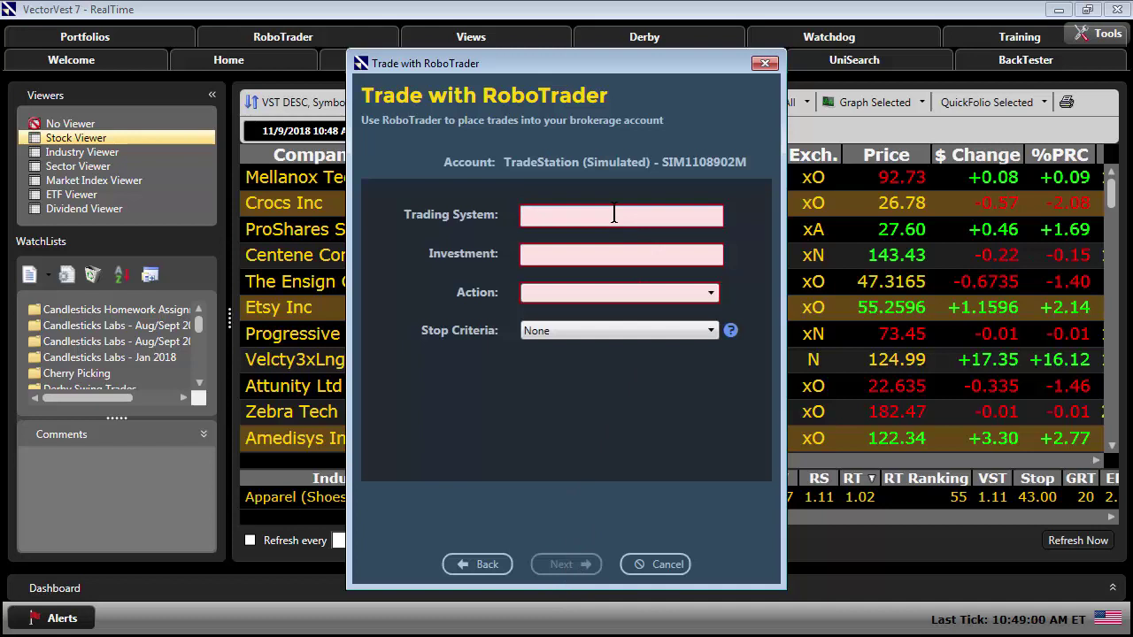
pyautogui.write('My St')
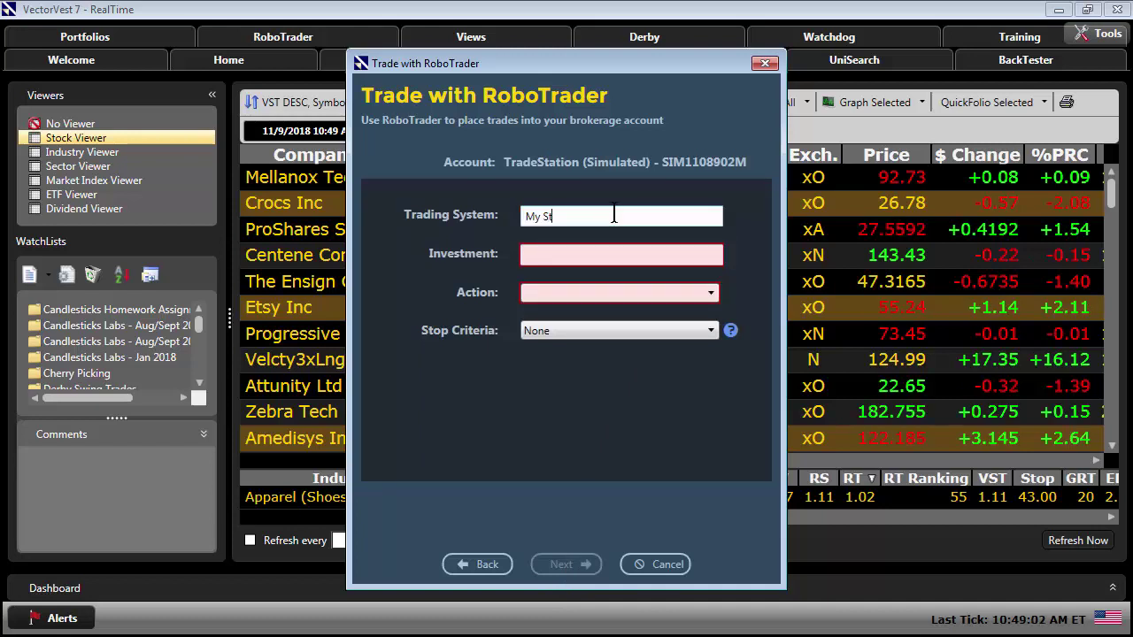
pyautogui.write('ovcks')
pyautogui.press('BackSpace')
pyautogui.press('BackSpace')
pyautogui.press('BackSpace')
pyautogui.write('cks')
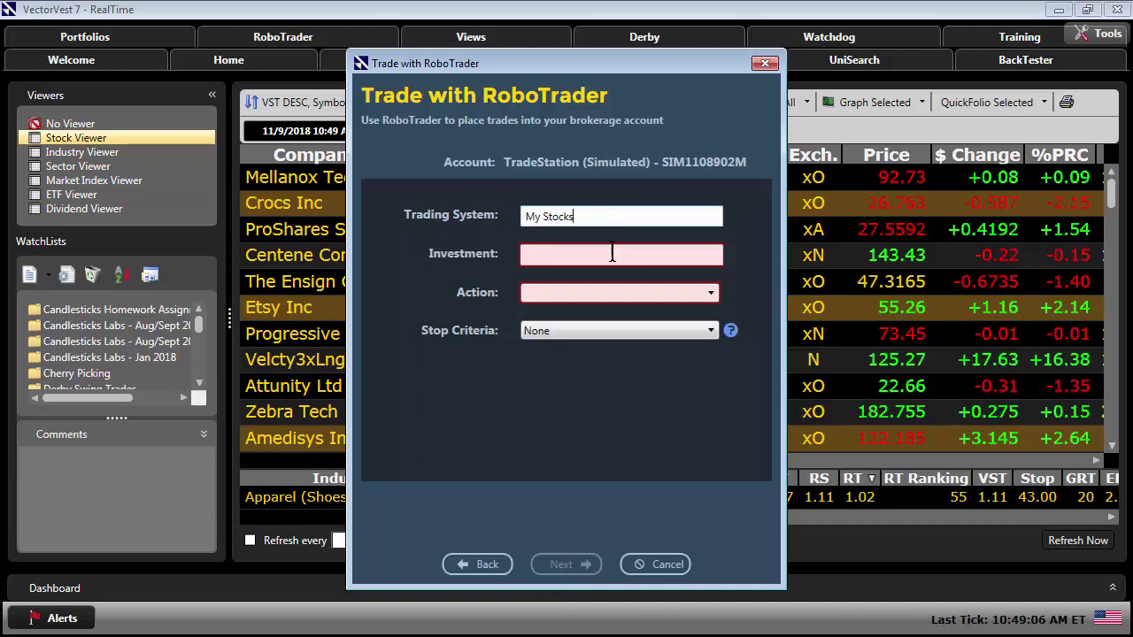
pyautogui.click(611, 253)
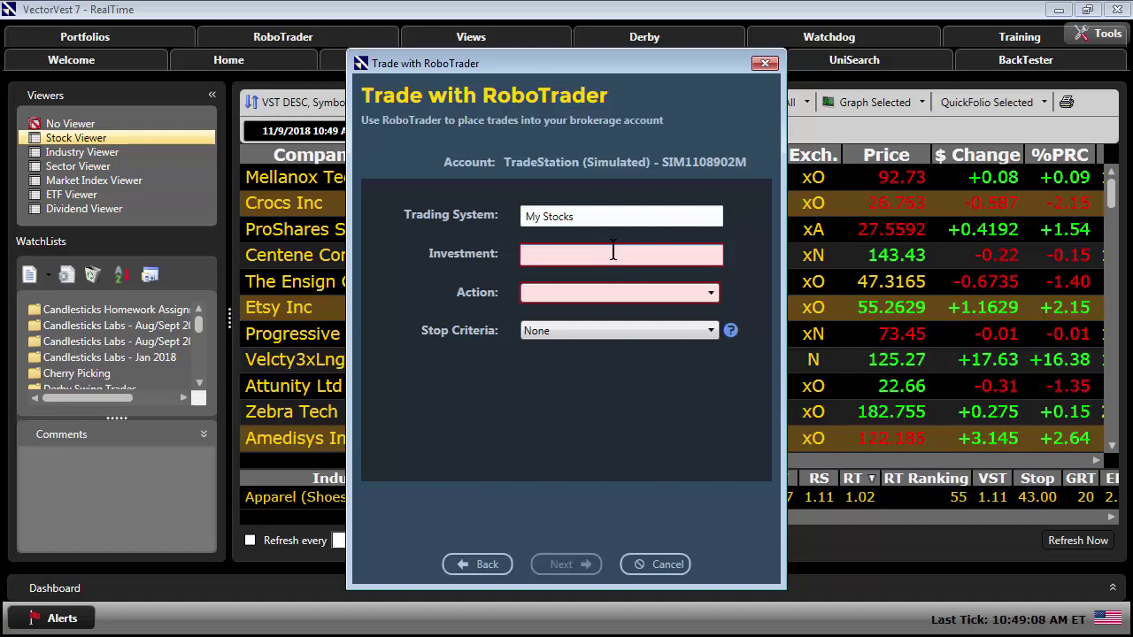
pyautogui.write('10,000')
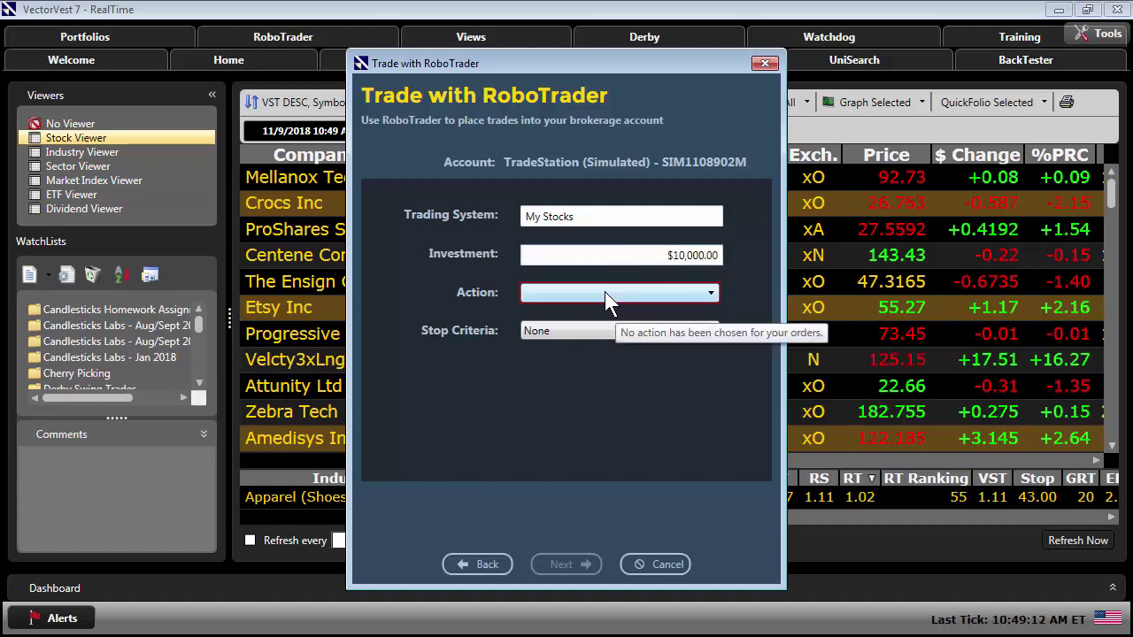
# - Set the action to Buy with a % Gain/(Loss) stop at 30% gain
pyautogui.click(603, 292)
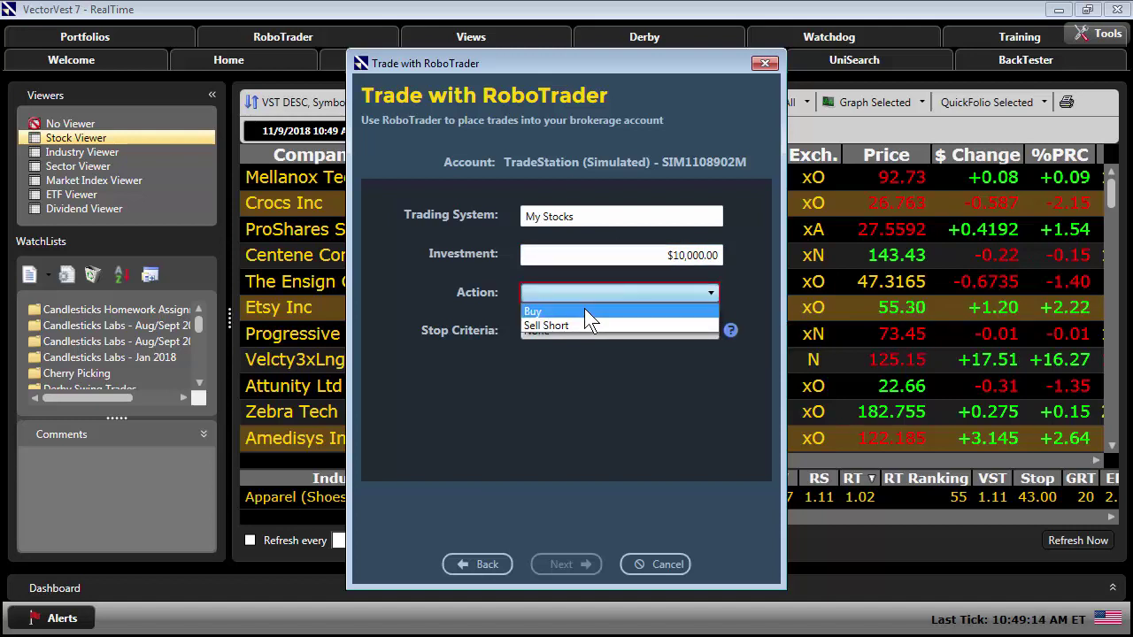
pyautogui.click(584, 306)
pyautogui.click(595, 335)
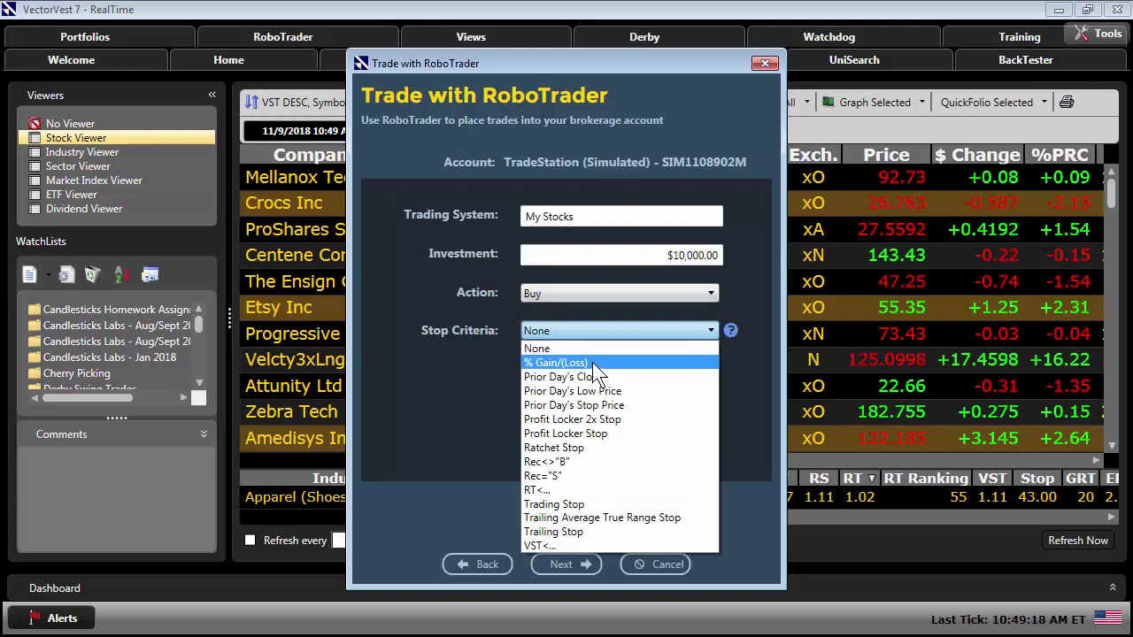
pyautogui.click(592, 362)
pyautogui.click(590, 370)
pyautogui.write('30')
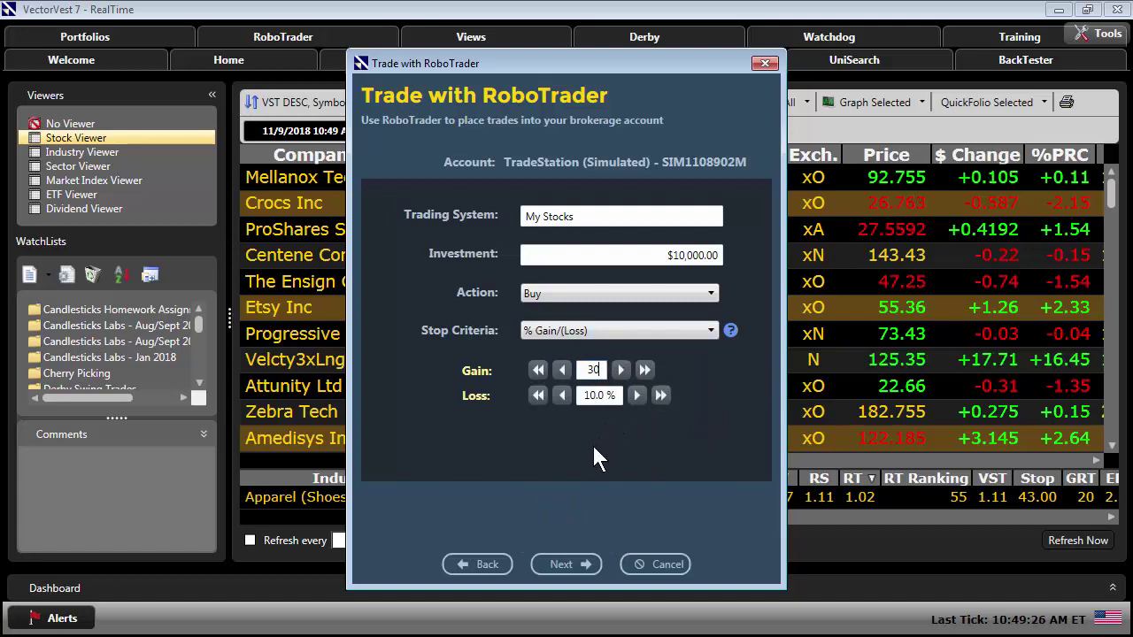
# - Preview and place buys of 124 CROX, 60 ETSY and 27 AMED, then dismiss the dialogs
pyautogui.click(567, 564)
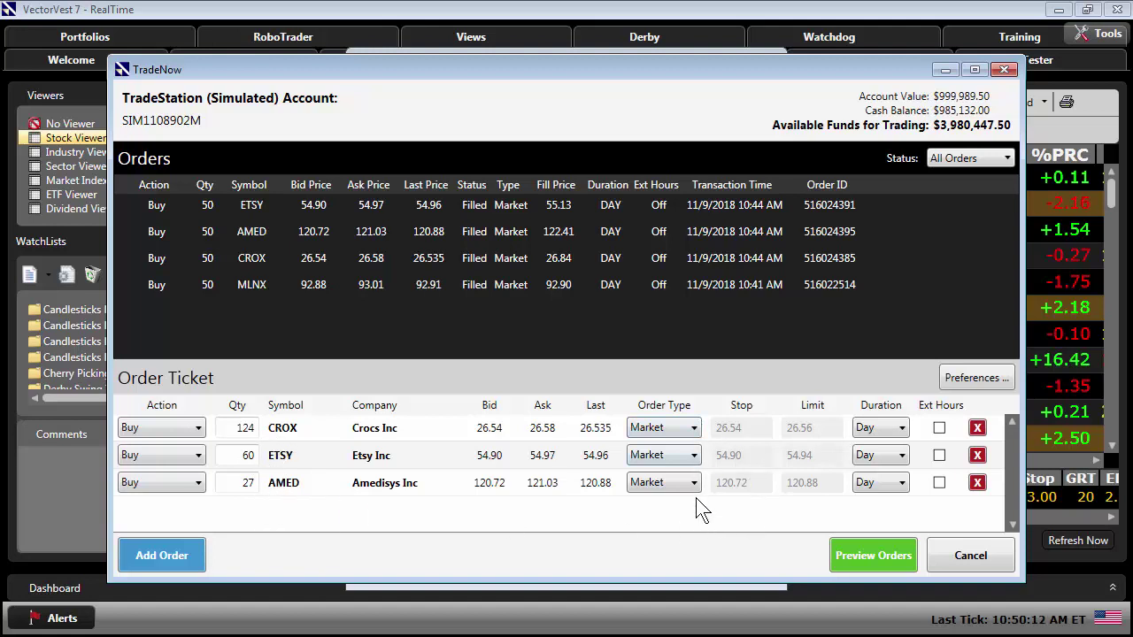
pyautogui.click(862, 545)
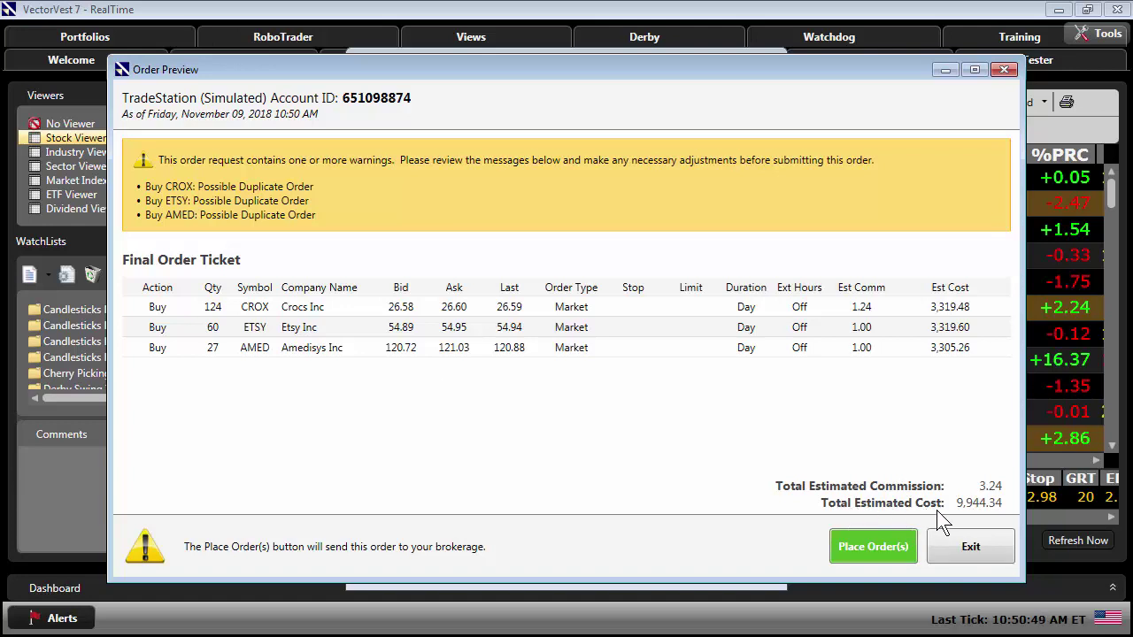
pyautogui.click(872, 549)
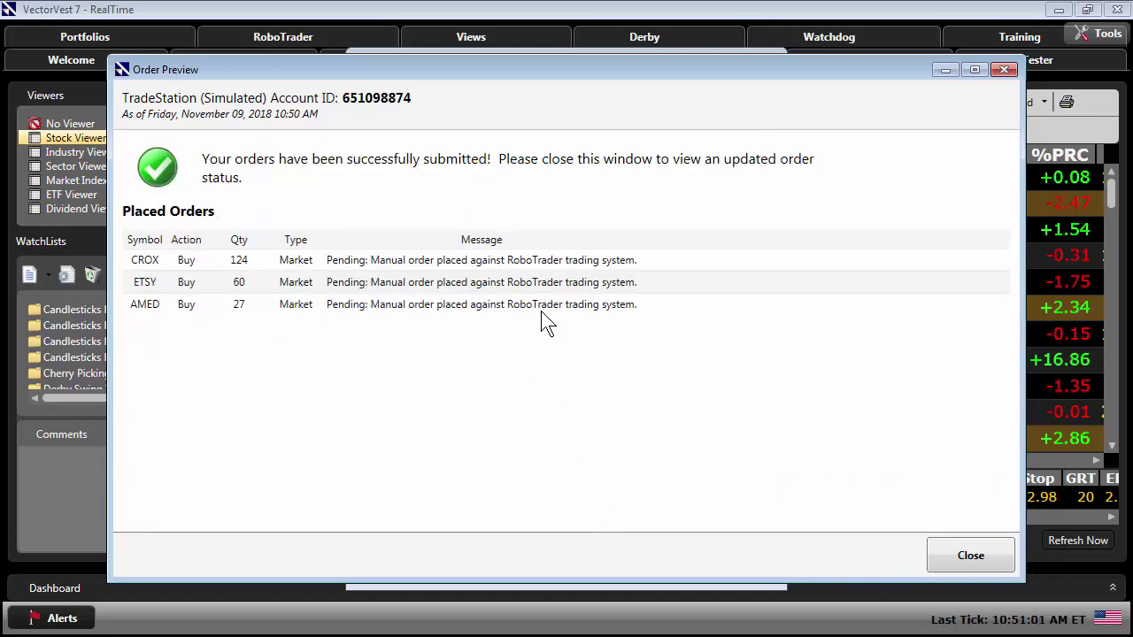
pyautogui.click(991, 562)
pyautogui.click(970, 556)
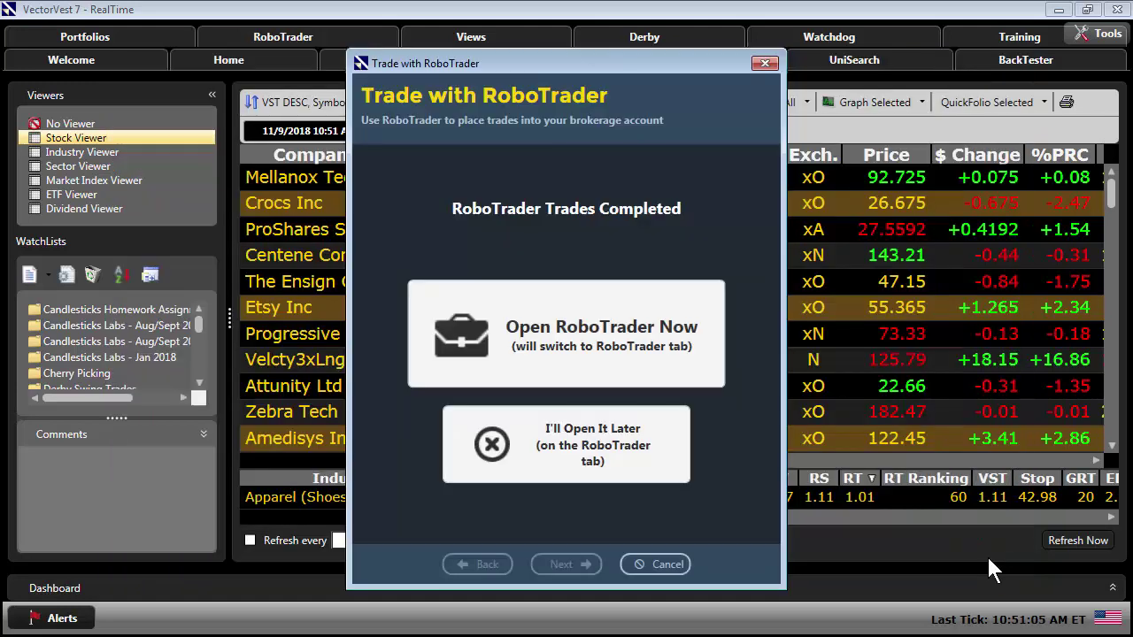
pyautogui.click(660, 563)
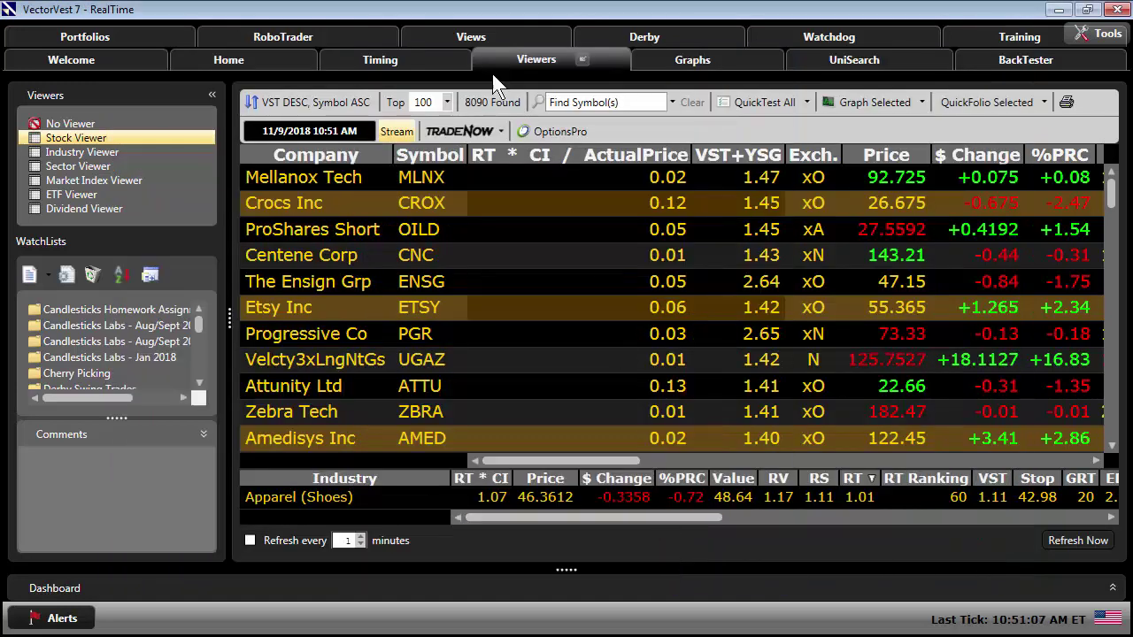
# - Show the My Stocks holdings in RoboTrader: 124 CROX, 60 ETSY and 27 AMED
pyautogui.click(331, 30)
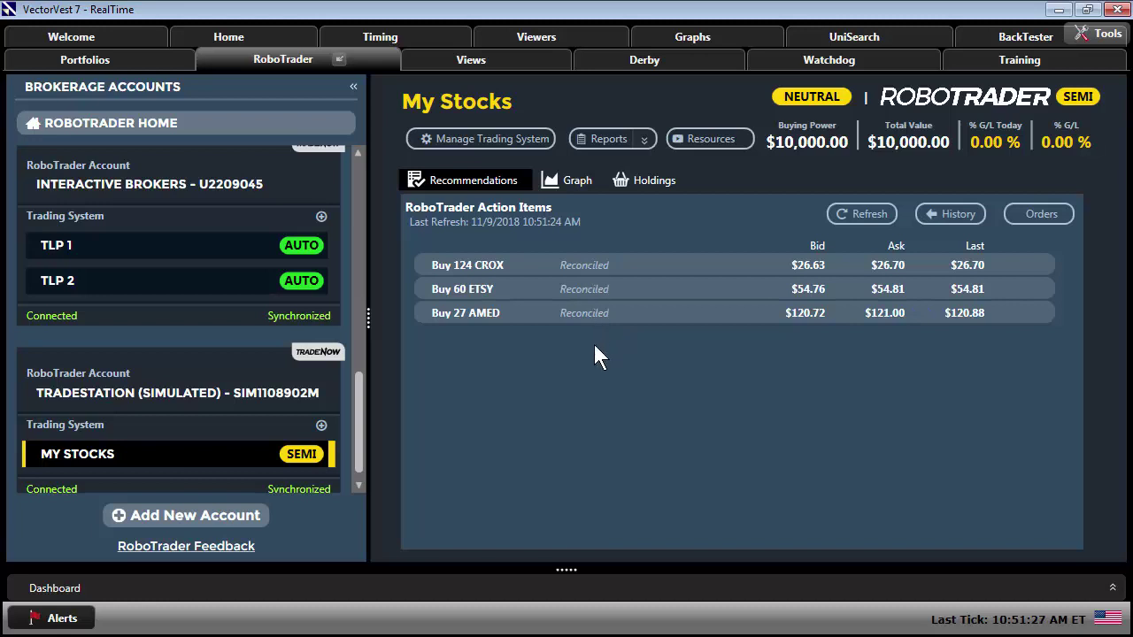
pyautogui.click(649, 186)
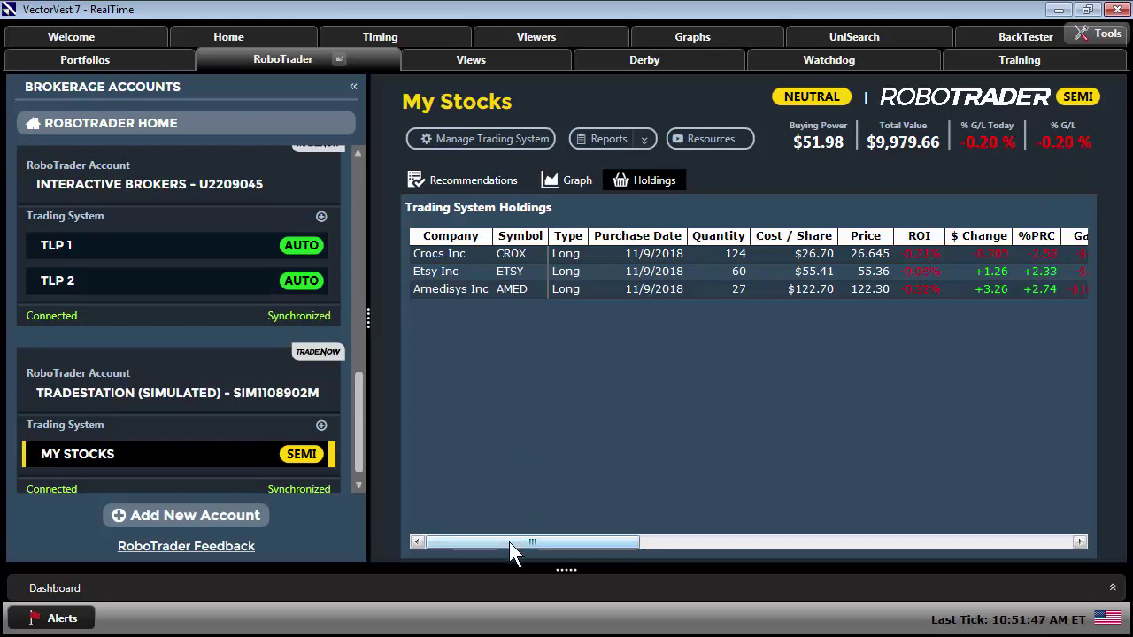
# - Autofit the Holdings columns to read the stop criteria, then return to Recommendations
pyautogui.moveTo(512, 539); pyautogui.dragTo(1001, 504)
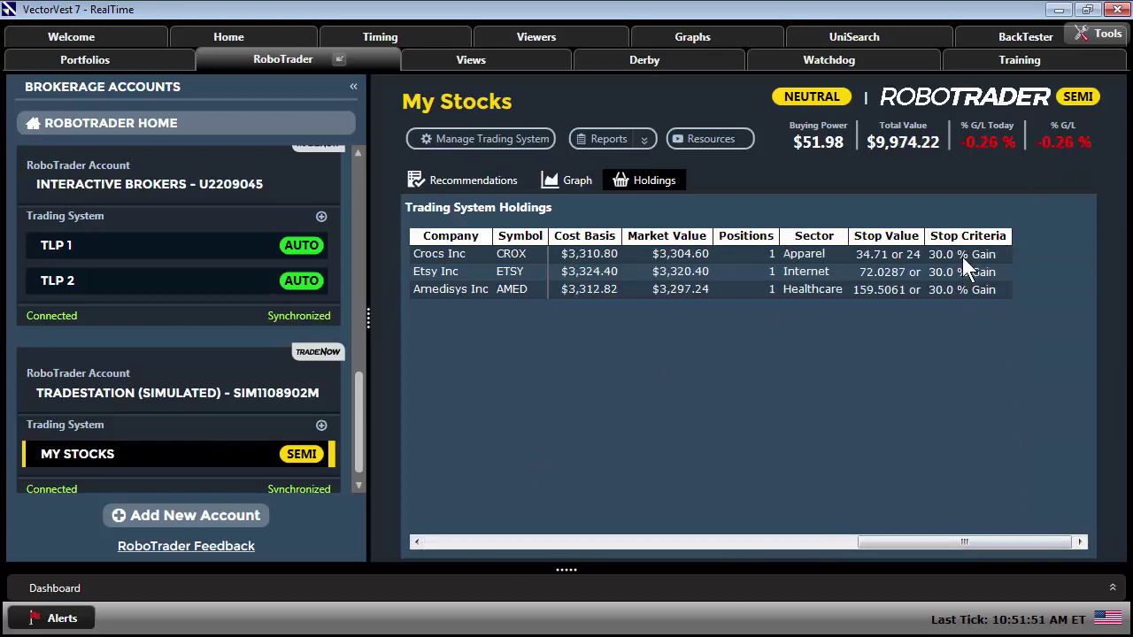
pyautogui.rightClick(963, 262)
pyautogui.click(991, 570)
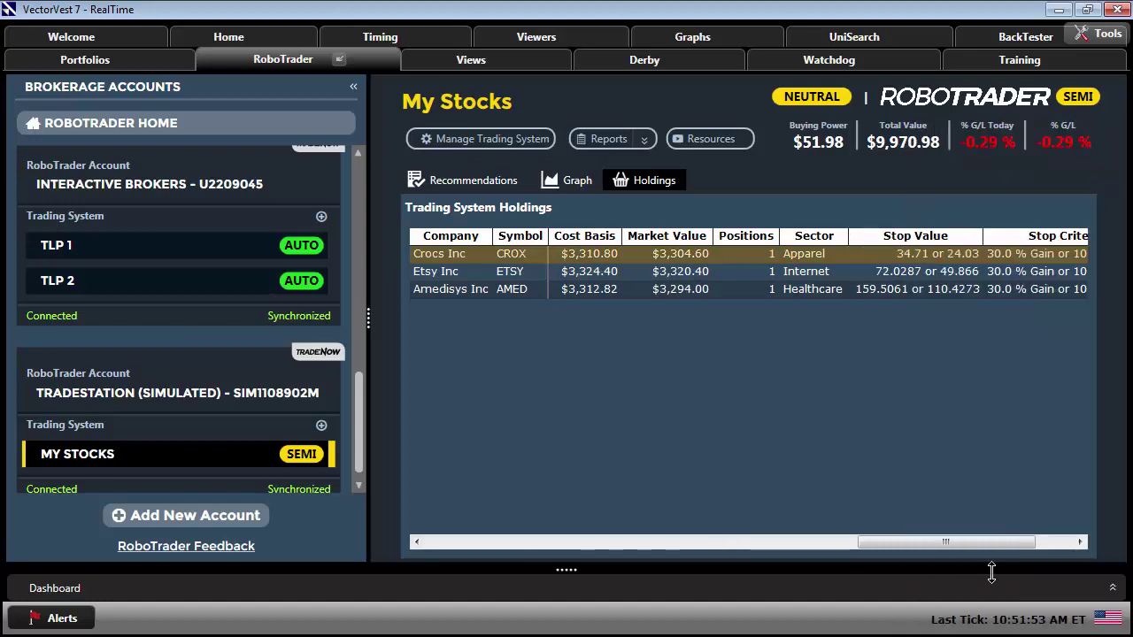
pyautogui.moveTo(894, 543); pyautogui.dragTo(997, 541)
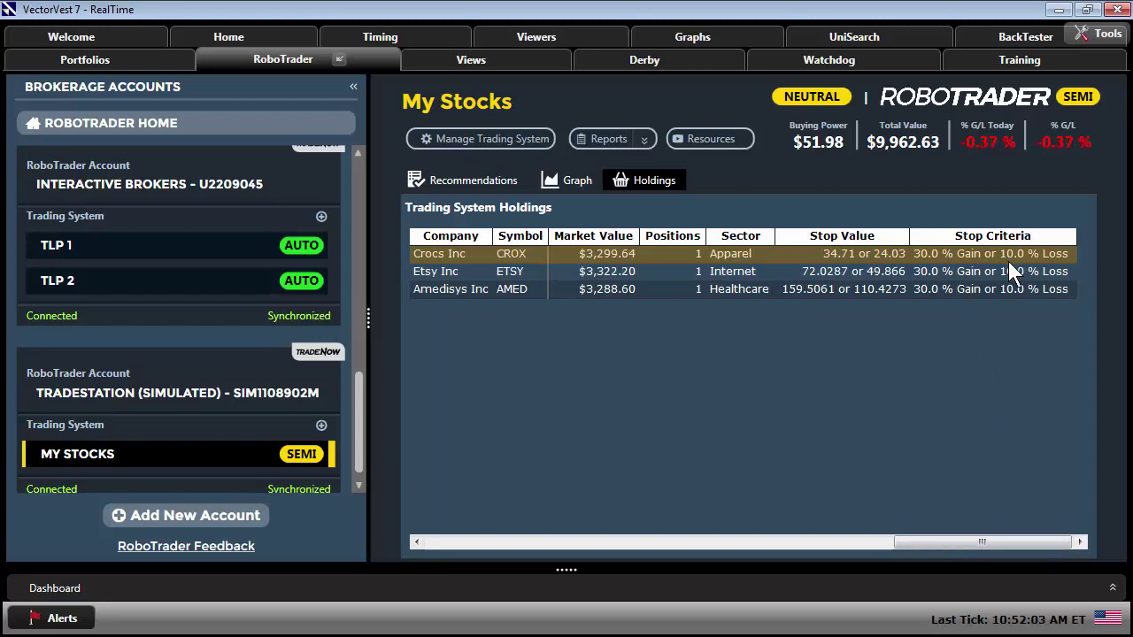
pyautogui.moveTo(930, 540); pyautogui.dragTo(441, 538)
pyautogui.click(475, 181)
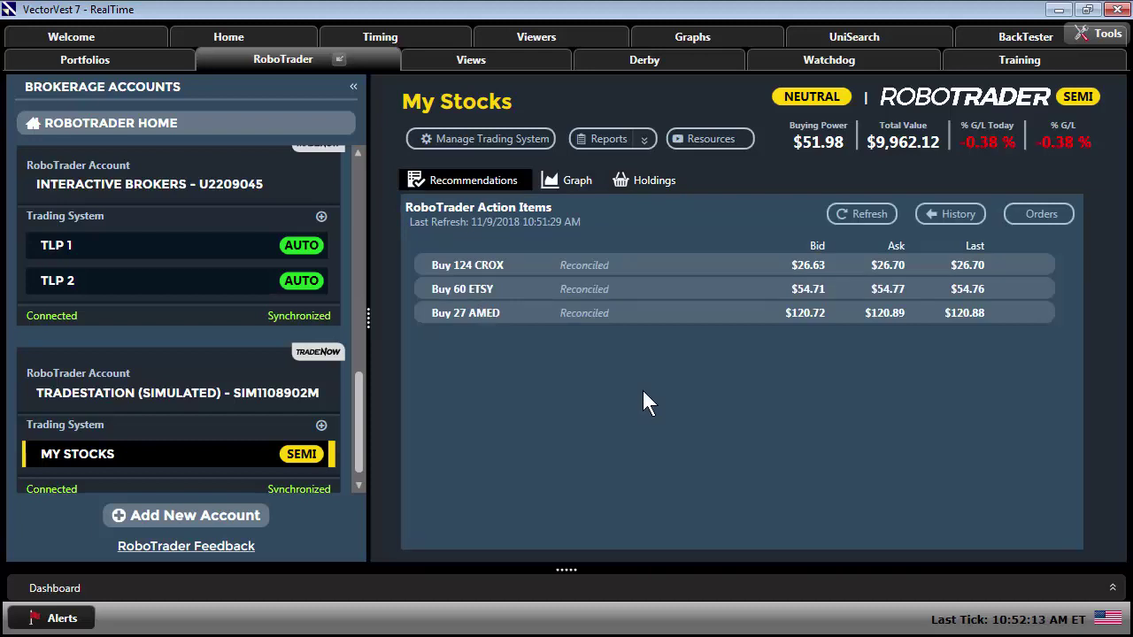
# - Chart the My Stocks portfolio value and reveal the MiniGraph options, keeping the Intraday period
pyautogui.click(573, 179)
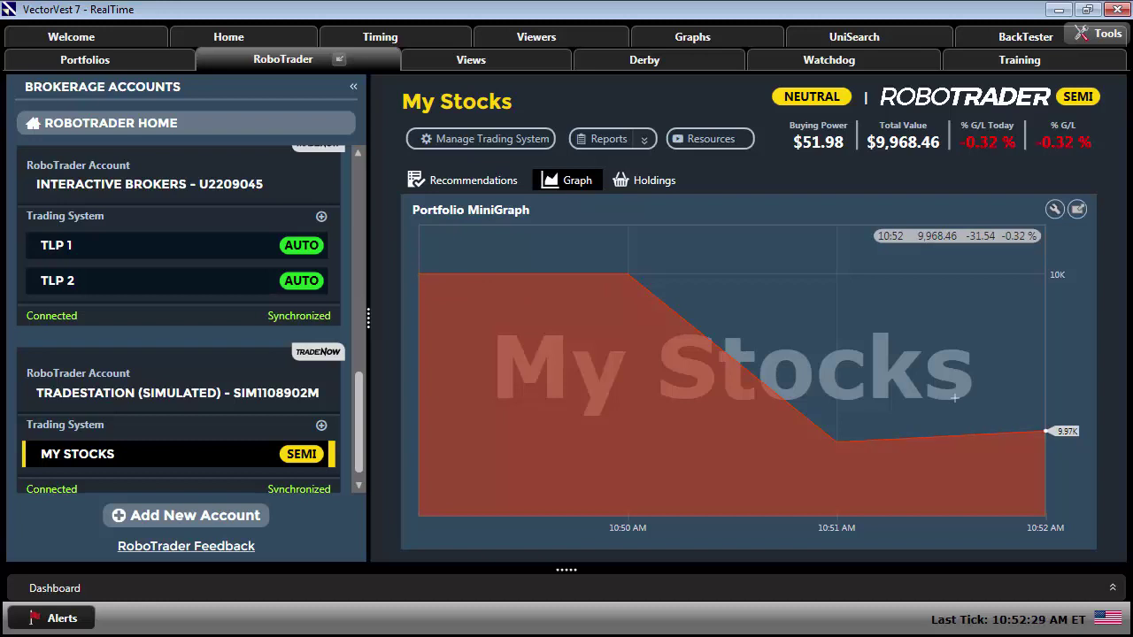
pyautogui.click(1056, 211)
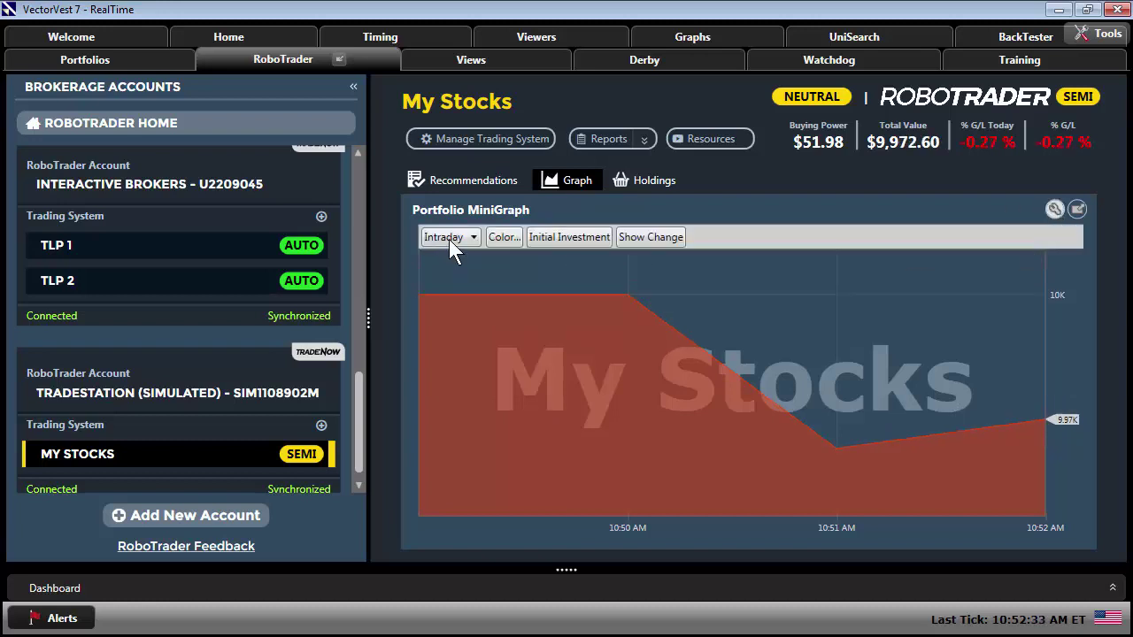
pyautogui.click(450, 236)
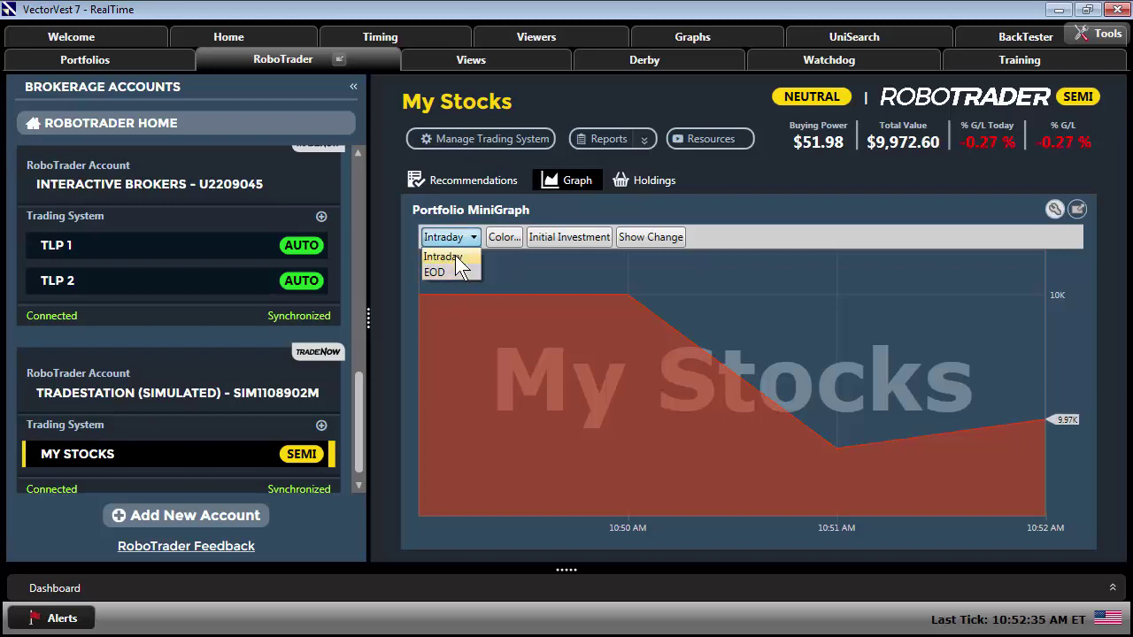
pyautogui.click(1057, 208)
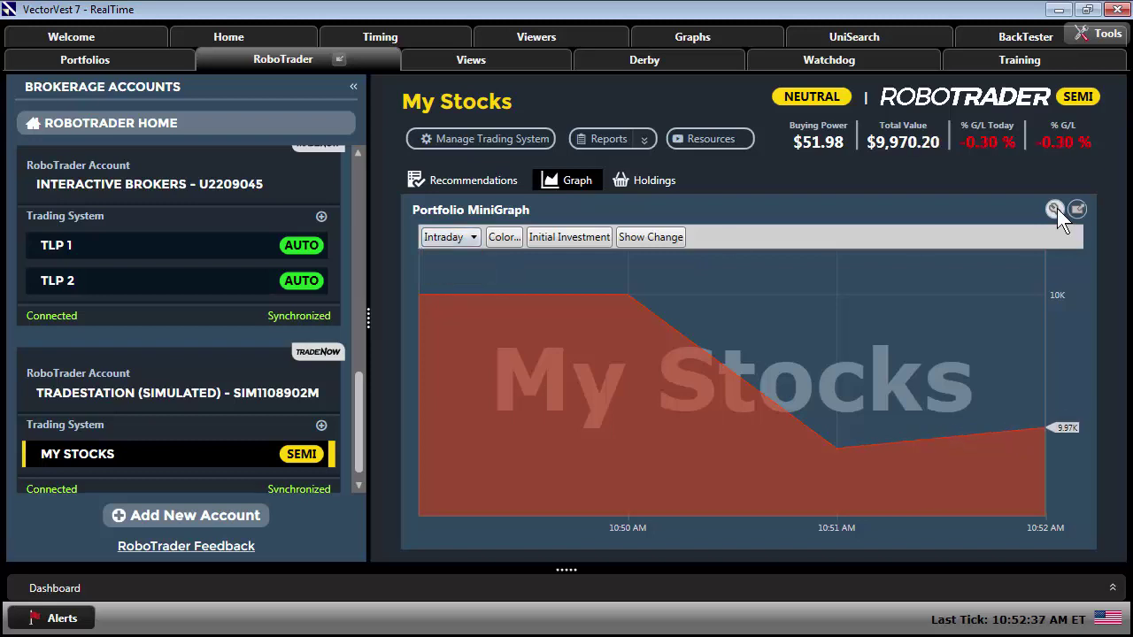